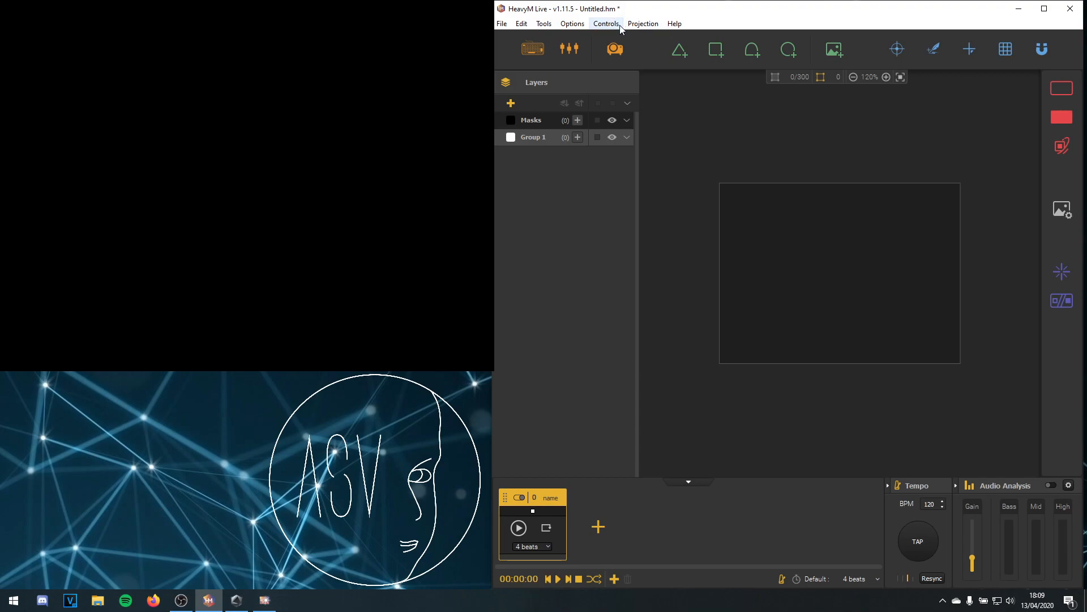
Step: Display the animal-head reference image as the canvas background
click(572, 23)
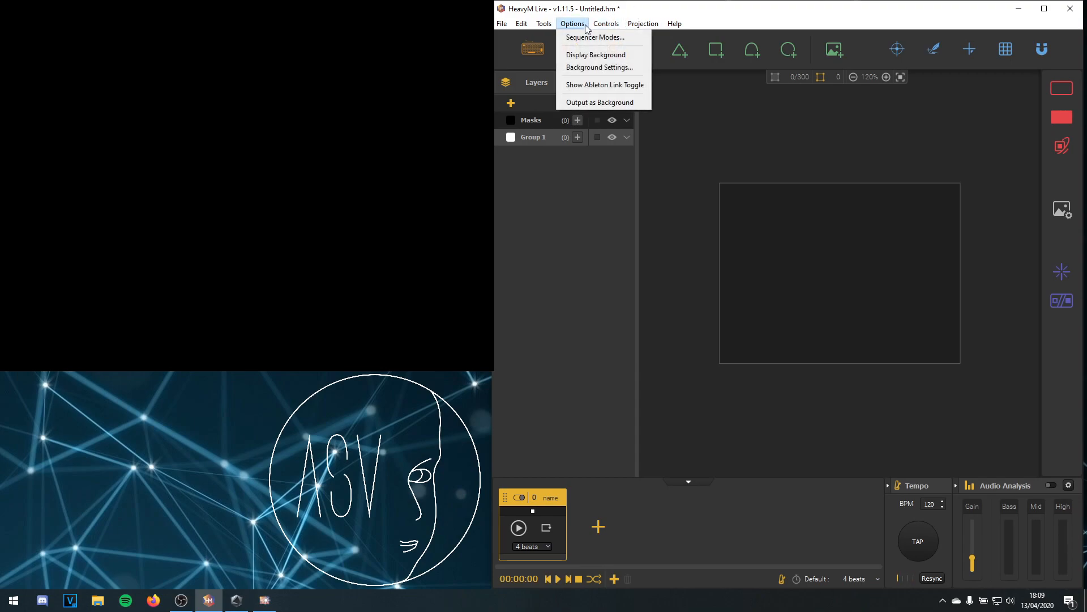
click(589, 68)
click(846, 362)
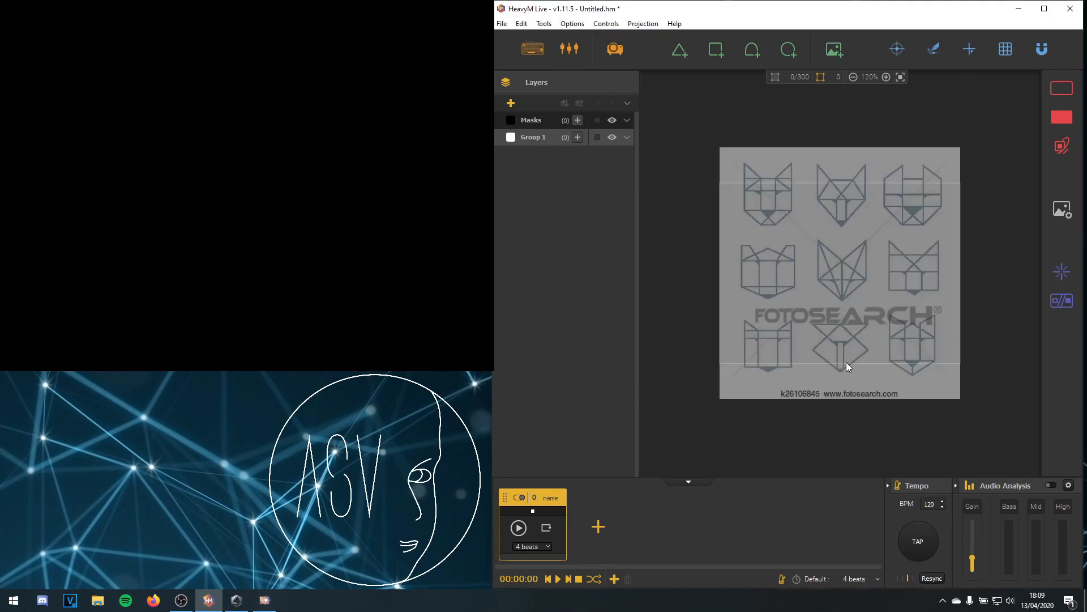
Step: Add a triangle face and fit its corners to the inner left ear of the central fox head
scroll(858, 288, up, 4)
scroll(901, 304, down, 5)
scroll(899, 303, up, 7)
drag(952, 271, 920, 289)
drag(680, 50, 806, 239)
drag(710, 210, 769, 273)
Step: Add a second triangle face and fit it to the outer left ear, alongside the first one
click(680, 50)
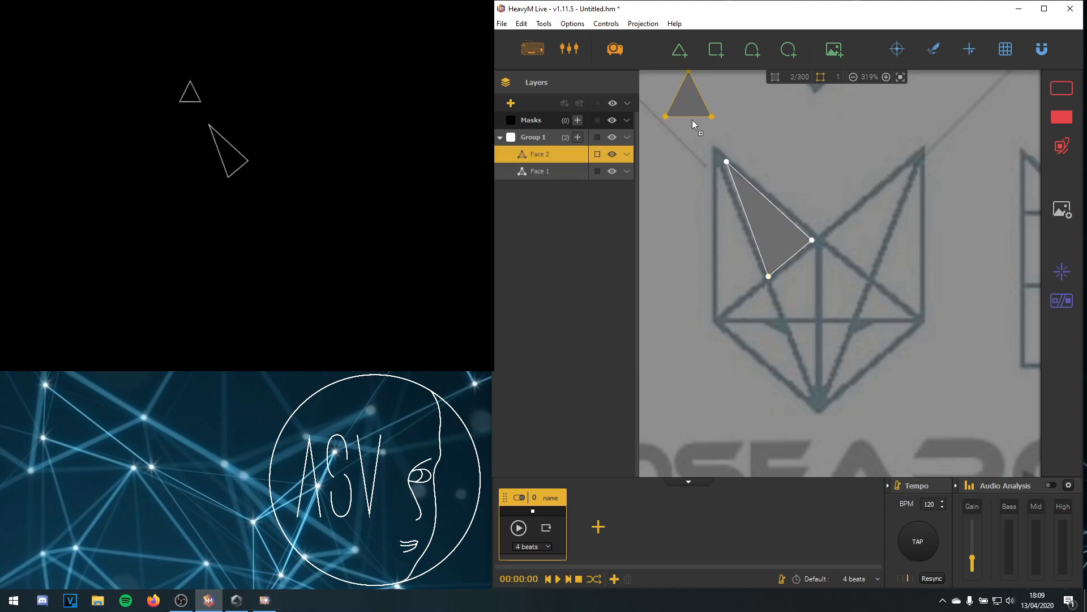
drag(736, 207, 761, 280)
drag(699, 217, 722, 321)
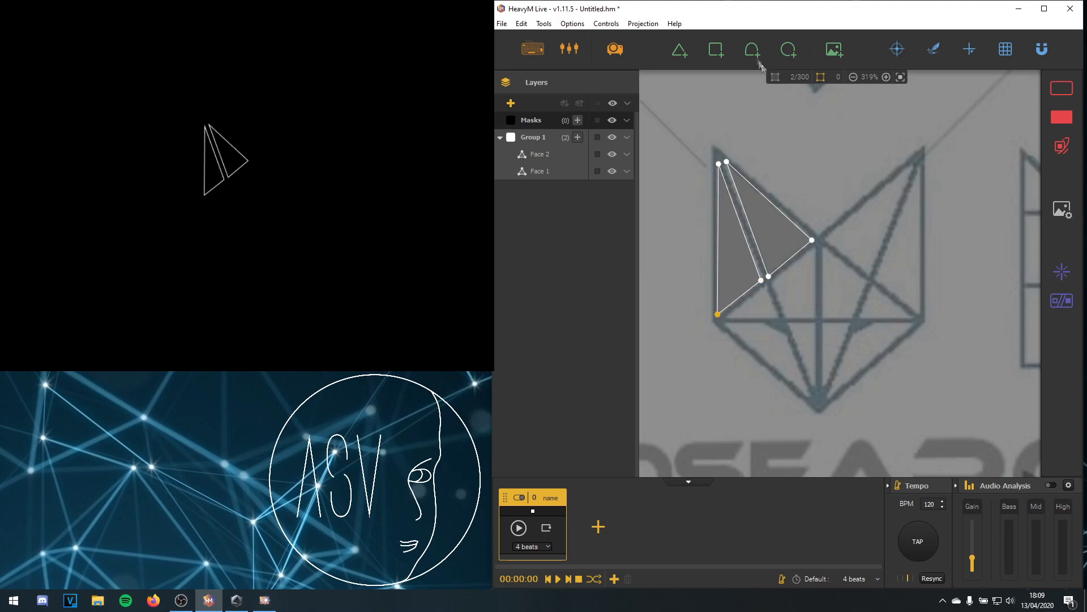
Step: Draw a closed four-point face with the pen above the horizontal line, just left of the fox's centre line
click(933, 50)
click(812, 250)
click(814, 317)
click(786, 318)
click(772, 282)
click(812, 250)
Step: Add two triangle faces on the fox's left half, one below the outer ear and one along the centre line beneath the horizontal line
drag(680, 50, 725, 317)
click(743, 332)
click(728, 317)
key(Escape)
drag(789, 333, 777, 316)
drag(680, 50, 814, 324)
drag(769, 370, 813, 385)
Step: Draw a closed four-point face with the pen over the lower left cheek, notched around the eye
click(933, 49)
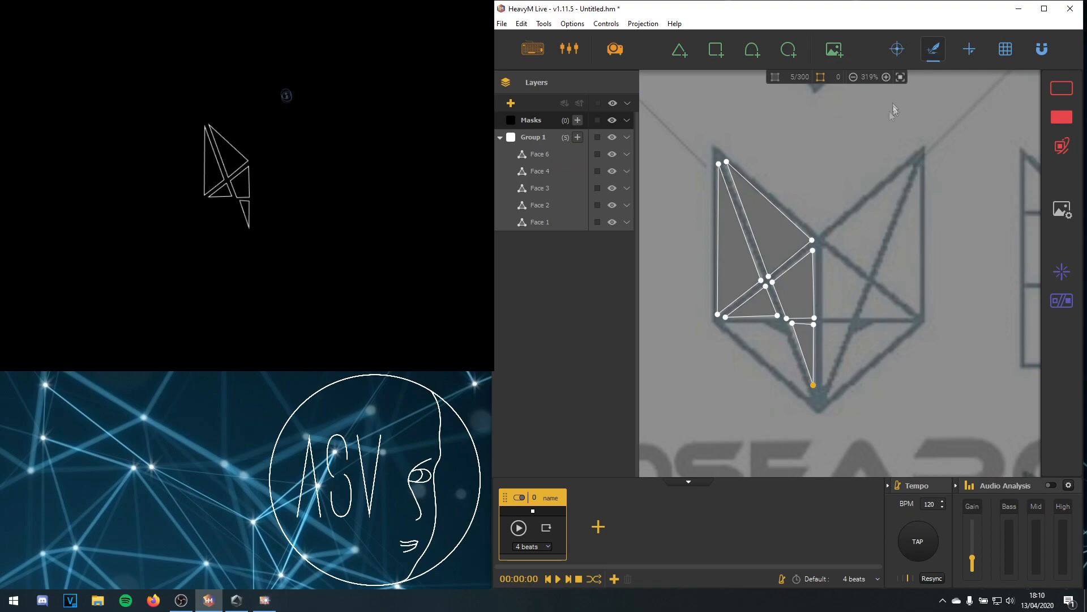
click(726, 325)
click(760, 323)
click(785, 335)
click(809, 396)
click(726, 325)
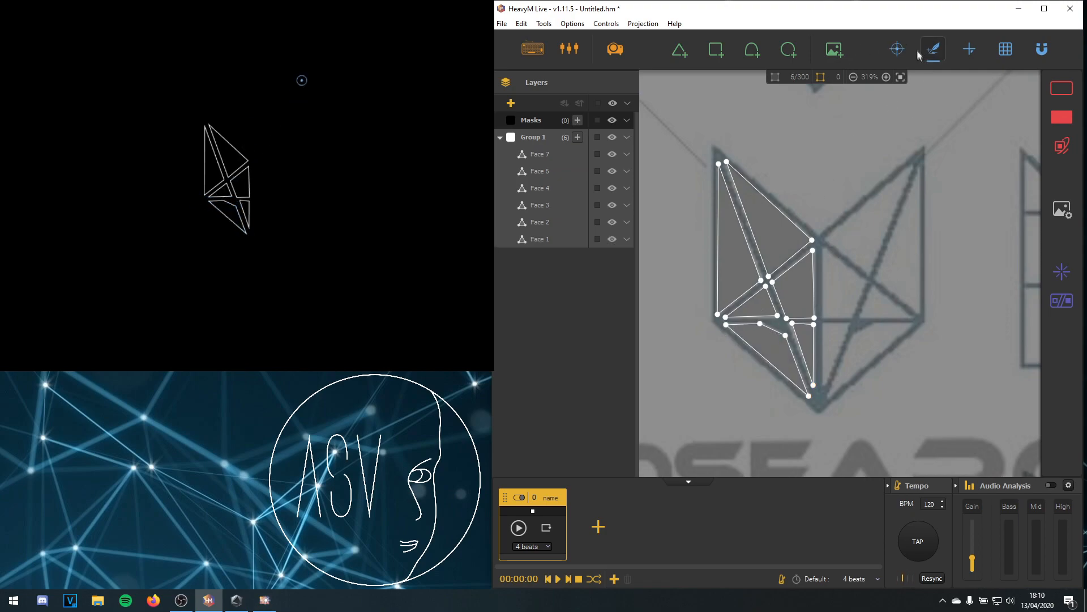
Step: Draw two small triangular faces with the pen, one for the nose tip and one for the left eye
click(809, 389)
click(823, 391)
click(818, 409)
click(809, 390)
click(766, 320)
click(781, 321)
click(784, 329)
click(767, 321)
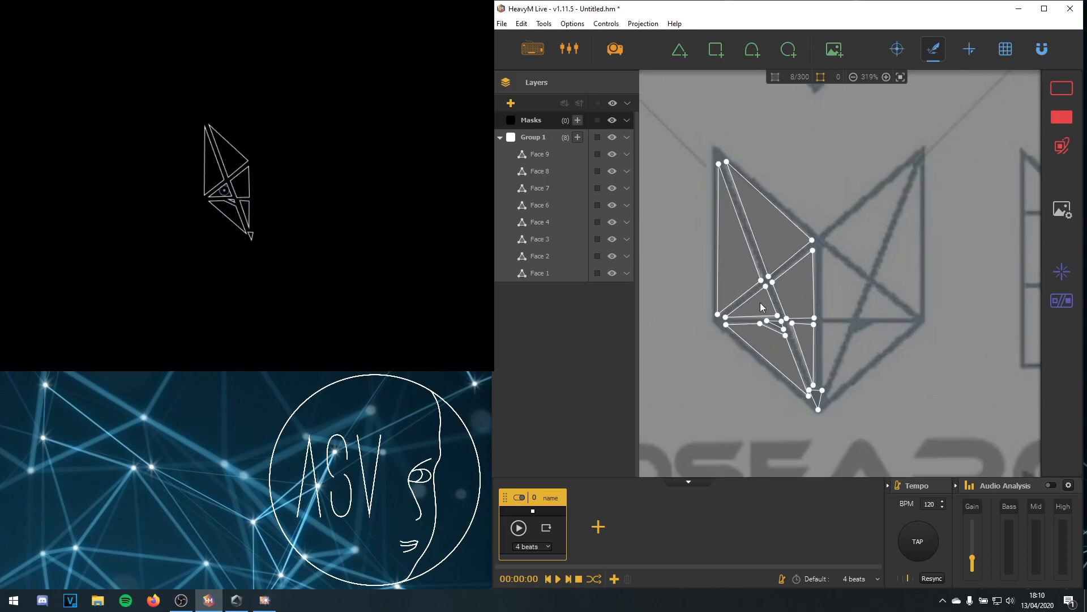
click(793, 323)
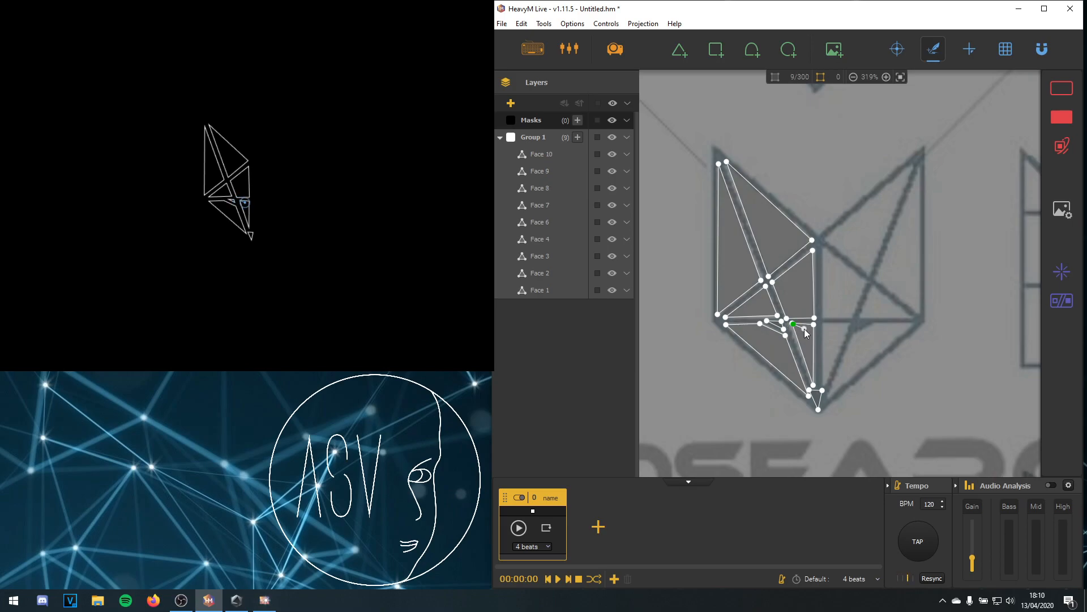
key(Escape)
Step: Fine-tune the corner points of the left ear and upper face shapes to narrow the gaps between them evenly
click(791, 324)
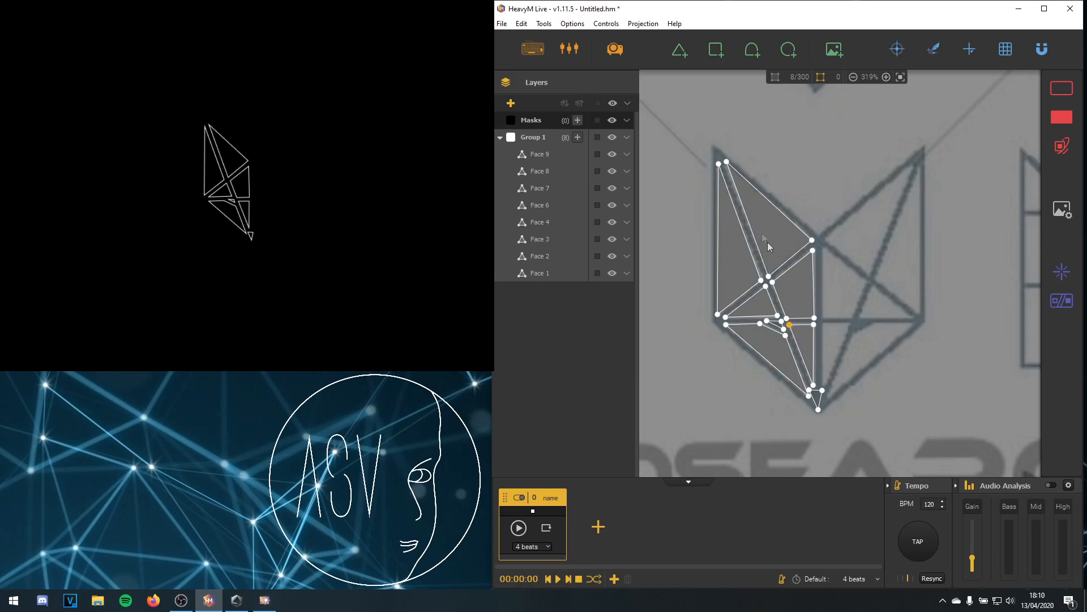
drag(728, 162, 724, 159)
drag(718, 314, 718, 315)
drag(761, 280, 763, 280)
drag(719, 164, 718, 162)
drag(813, 240, 815, 240)
drag(815, 317, 817, 317)
drag(812, 250, 816, 245)
drag(725, 317, 722, 317)
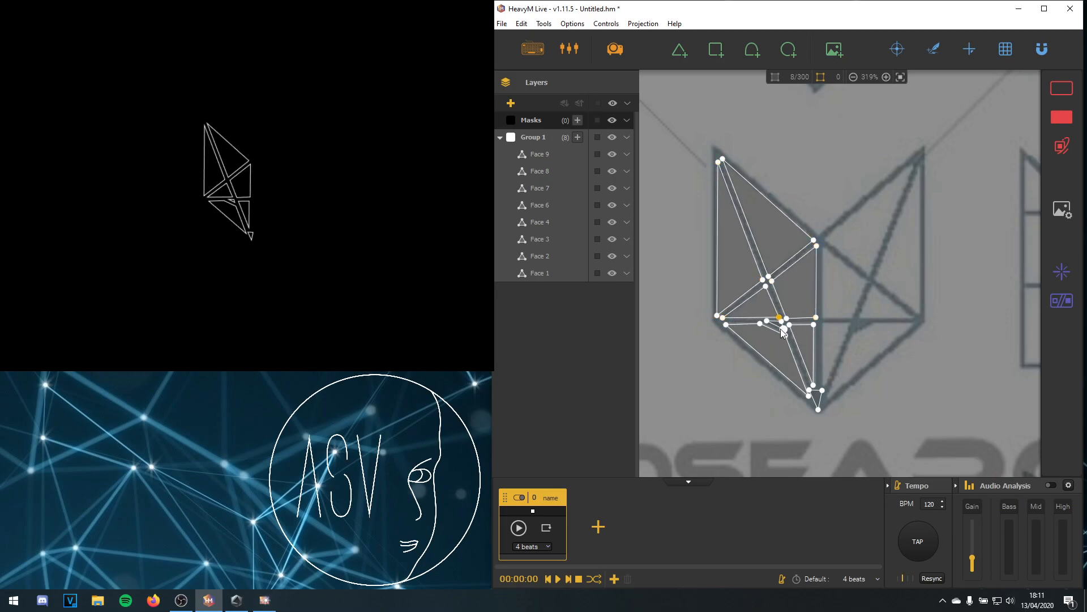
Step: Fine-tune the corner points of the cheek, muzzle, eye and nose faces to match the reference lines
click(785, 336)
drag(810, 389, 812, 399)
drag(726, 324, 724, 322)
drag(814, 325, 790, 324)
mouse_move(813, 385)
mouse_down()
mouse_move(819, 403)
mouse_move(817, 390)
mouse_up()
drag(816, 324, 815, 324)
drag(817, 390, 816, 392)
drag(819, 401, 816, 393)
drag(776, 327, 777, 330)
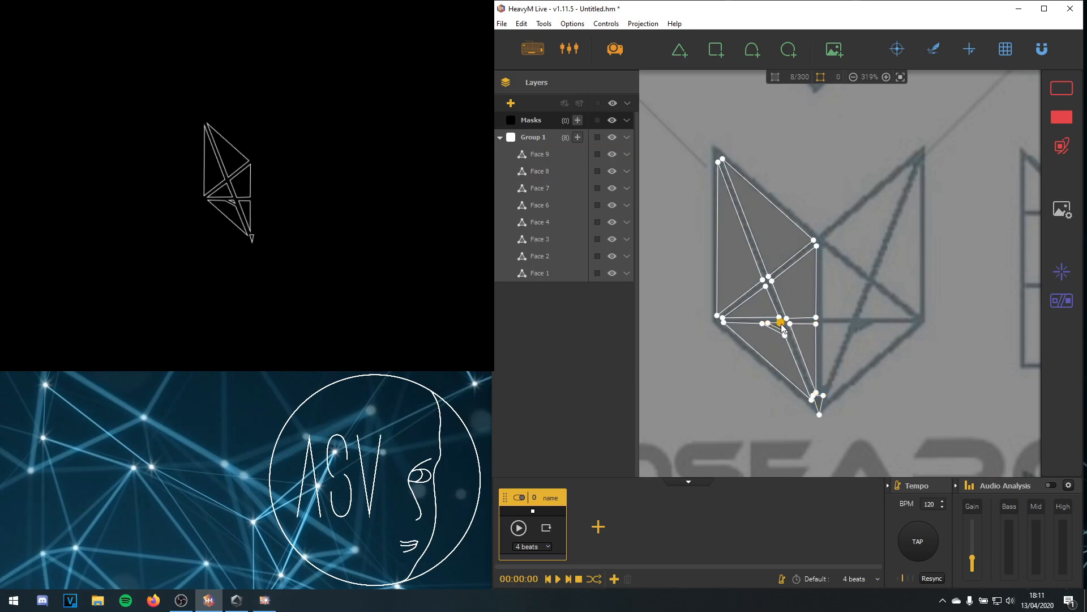
drag(818, 405, 818, 403)
Step: Create a horizontally mirrored copy of all seven left-half faces, leaving out the nose triangle
click(781, 239)
shift+click(742, 263)
shift+click(762, 309)
shift+click(807, 287)
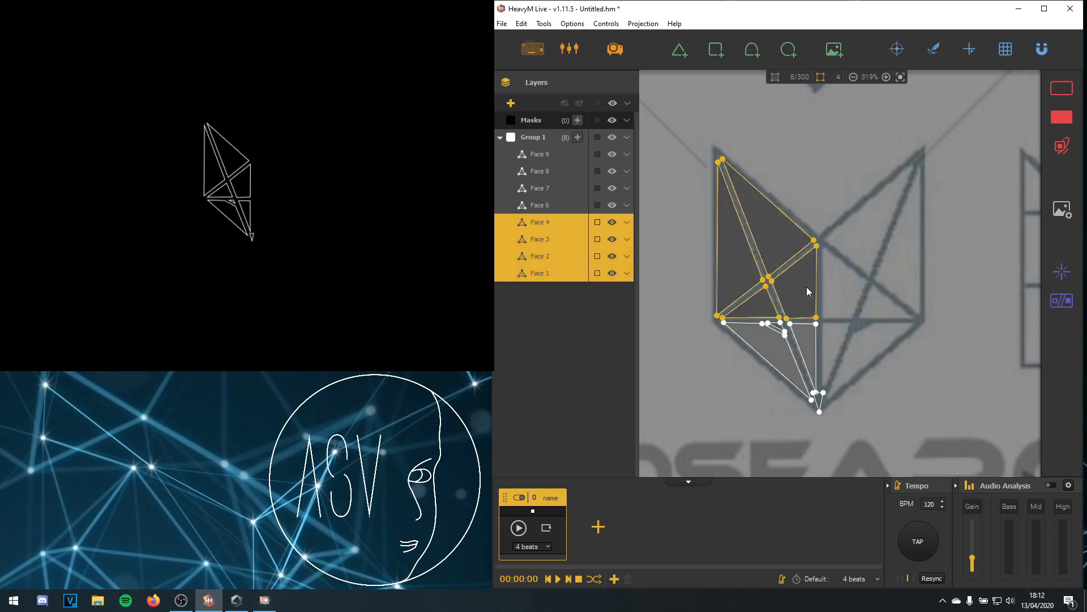
shift+click(798, 338)
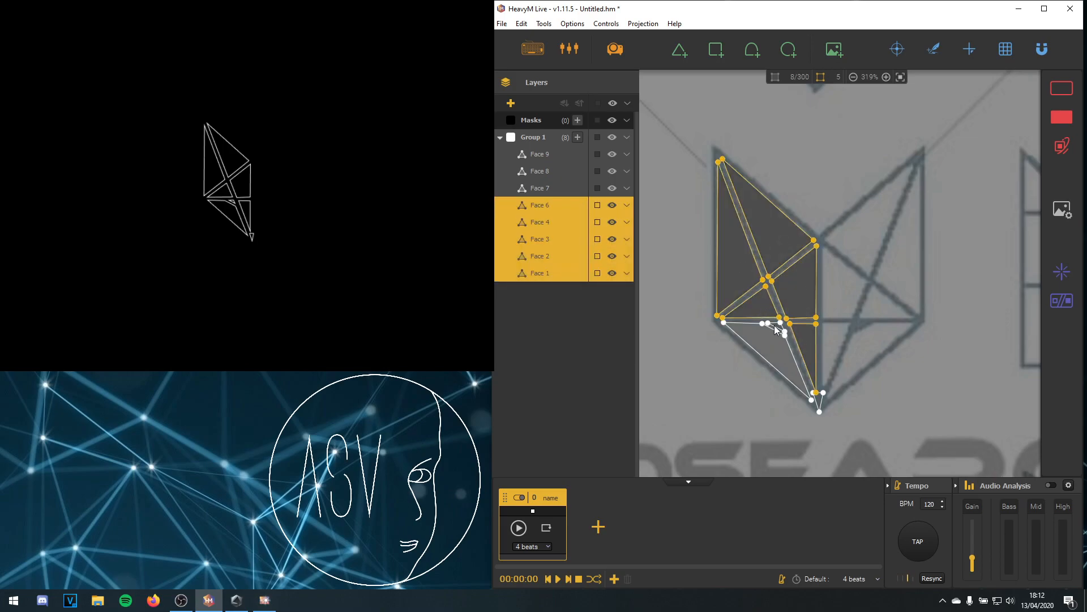
shift+click(773, 325)
shift+click(770, 338)
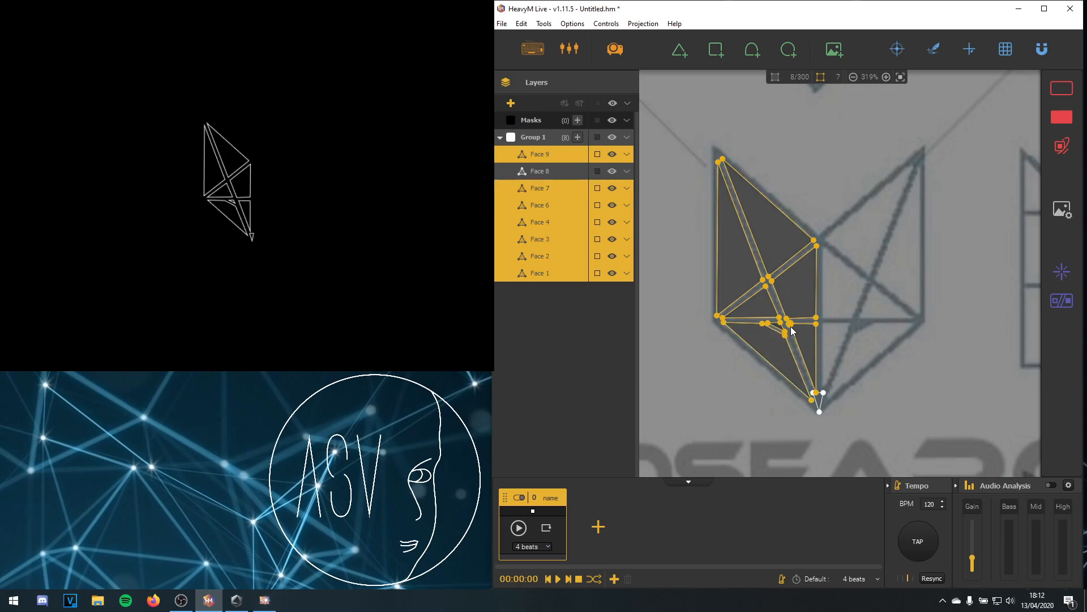
key(ctrl+h)
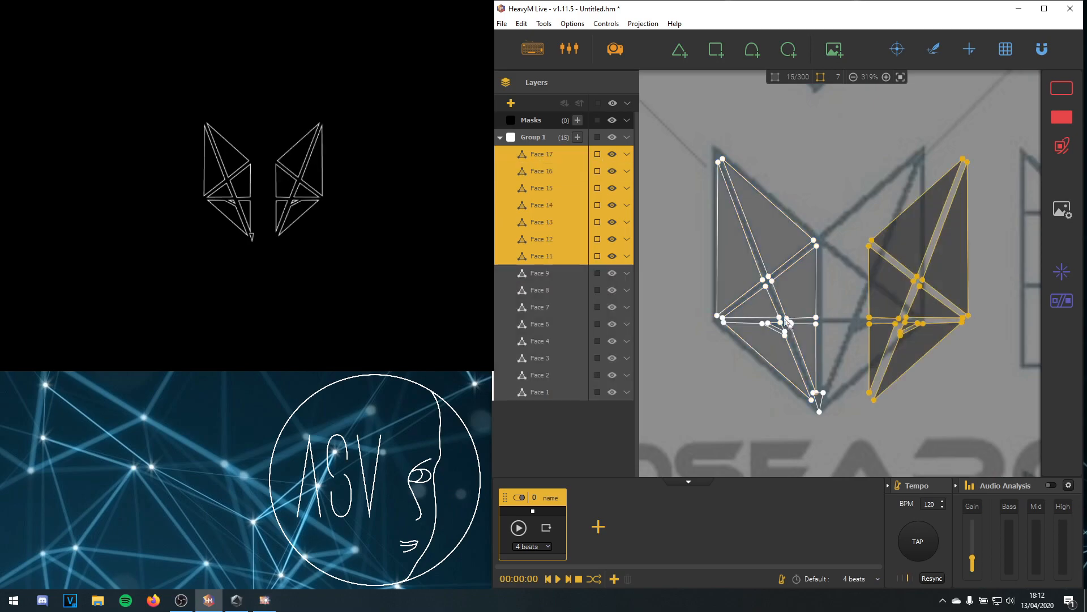
Step: Move the mirrored faces onto the fox's right half, aligned with the centre line and the left side
drag(892, 276, 844, 287)
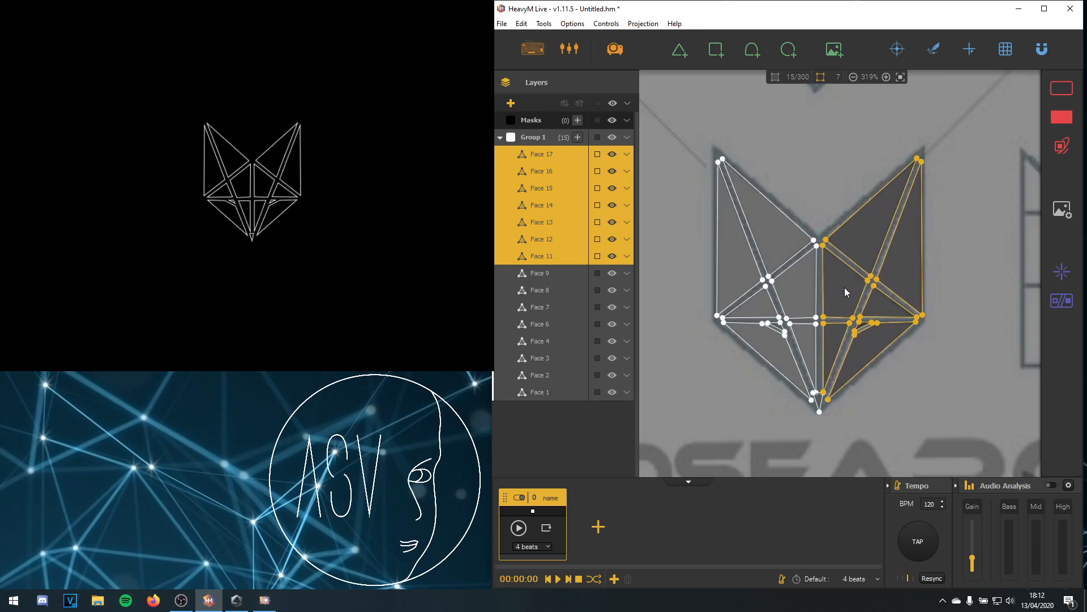
drag(859, 249, 859, 250)
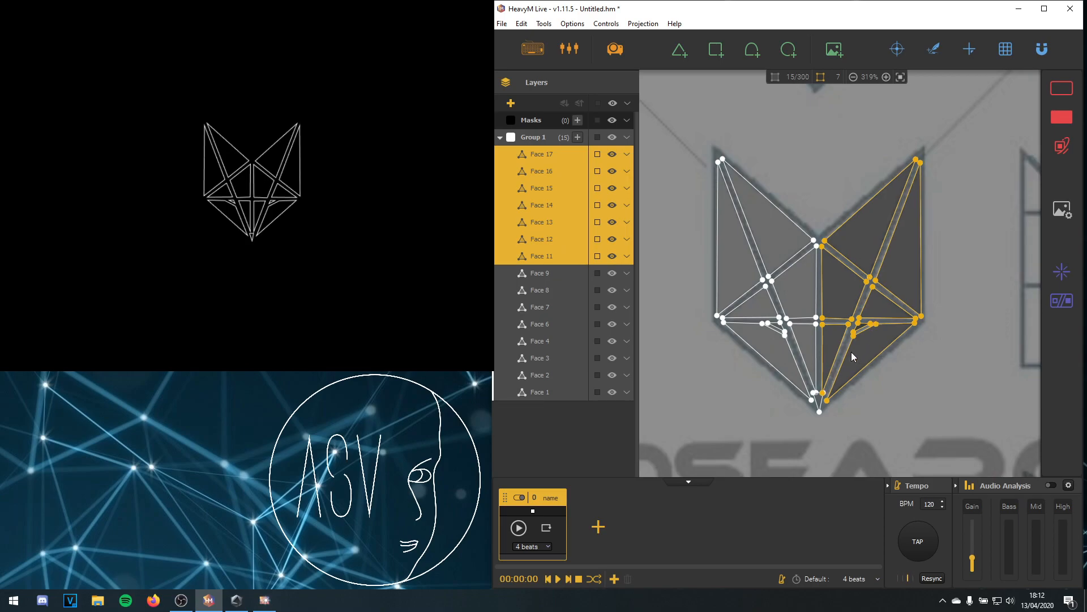
drag(827, 341, 828, 342)
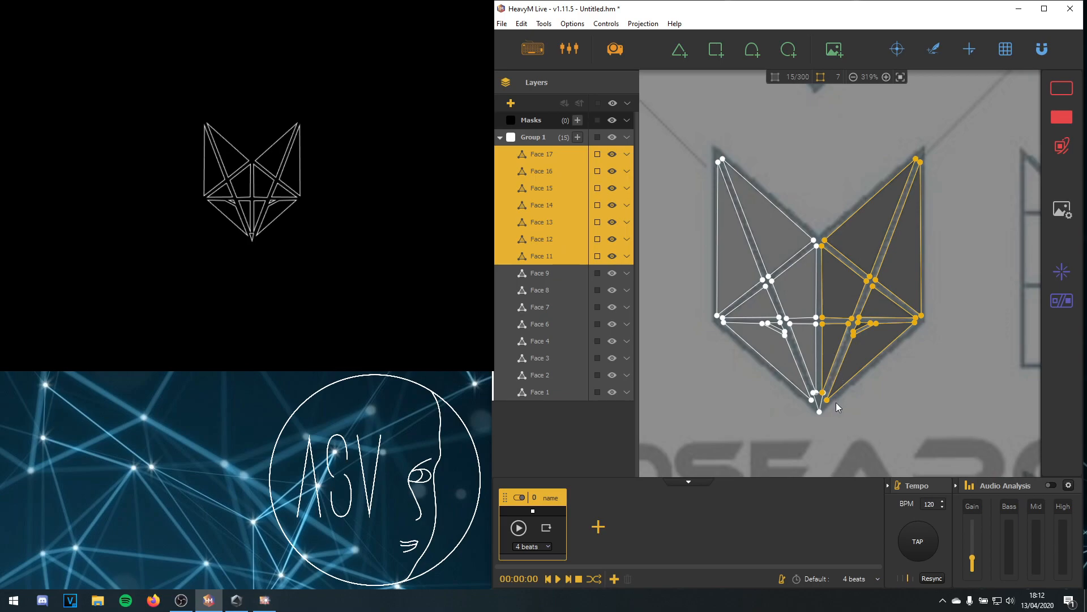
Step: Select the nose triangle and fine-tune its upper right corner point
click(818, 401)
click(823, 396)
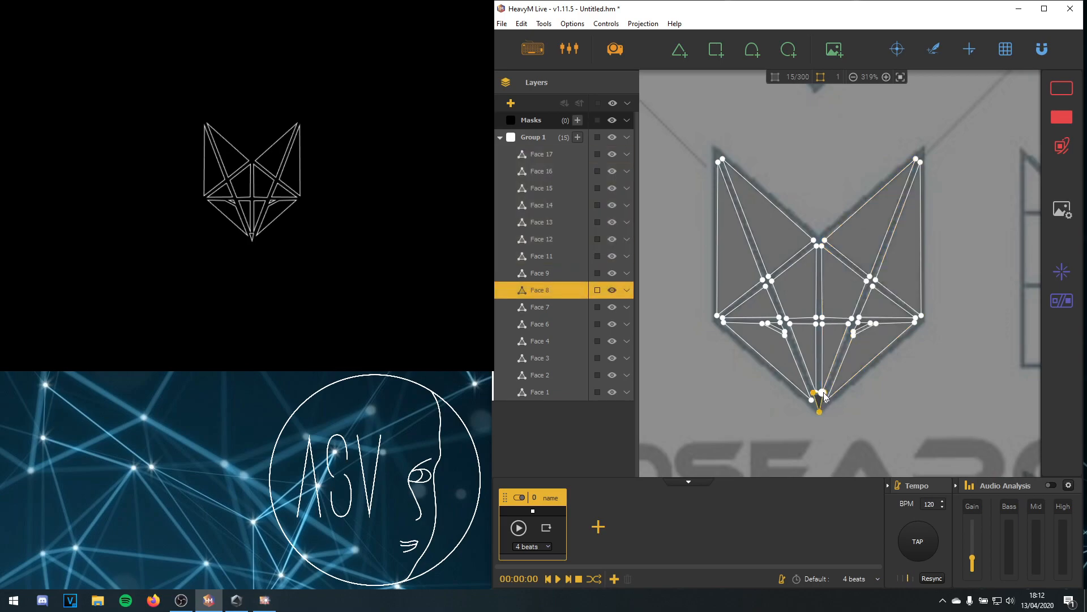
click(825, 397)
click(825, 394)
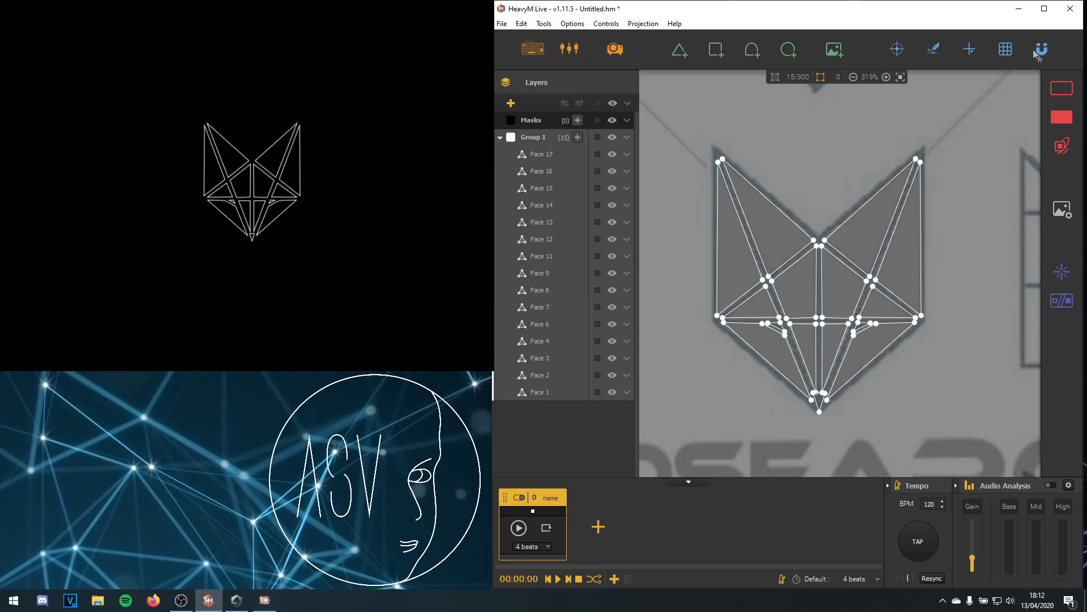
Step: Hide the background reference image
scroll(828, 158, down, 5)
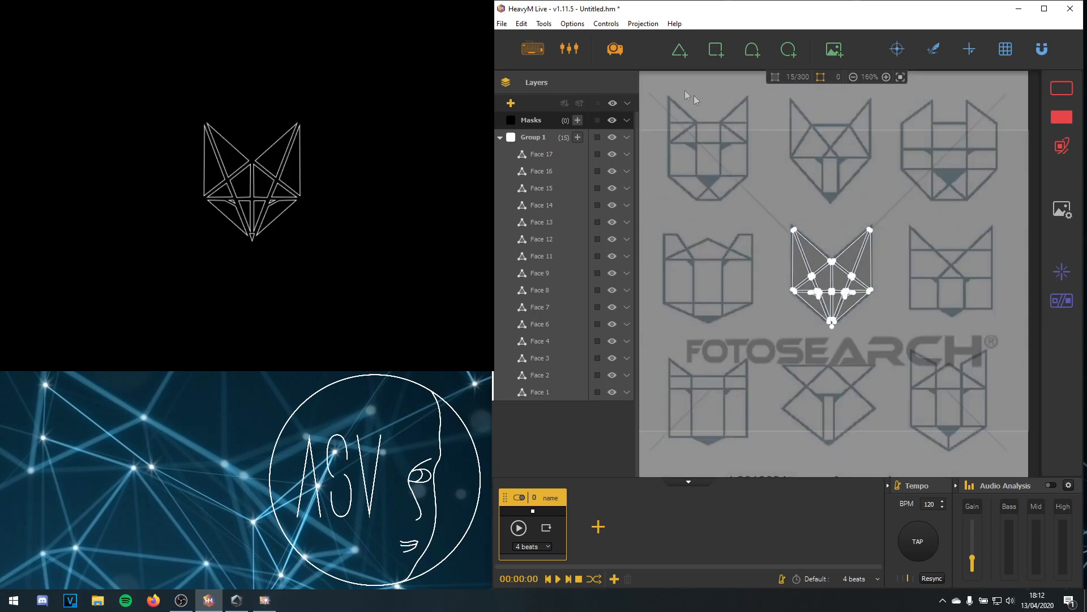
click(572, 23)
click(585, 55)
Step: Select all faces and enlarge the fox head to nearly the full height of the projection area
scroll(893, 222, down, 2)
scroll(886, 250, up, 1)
key(ctrl+a)
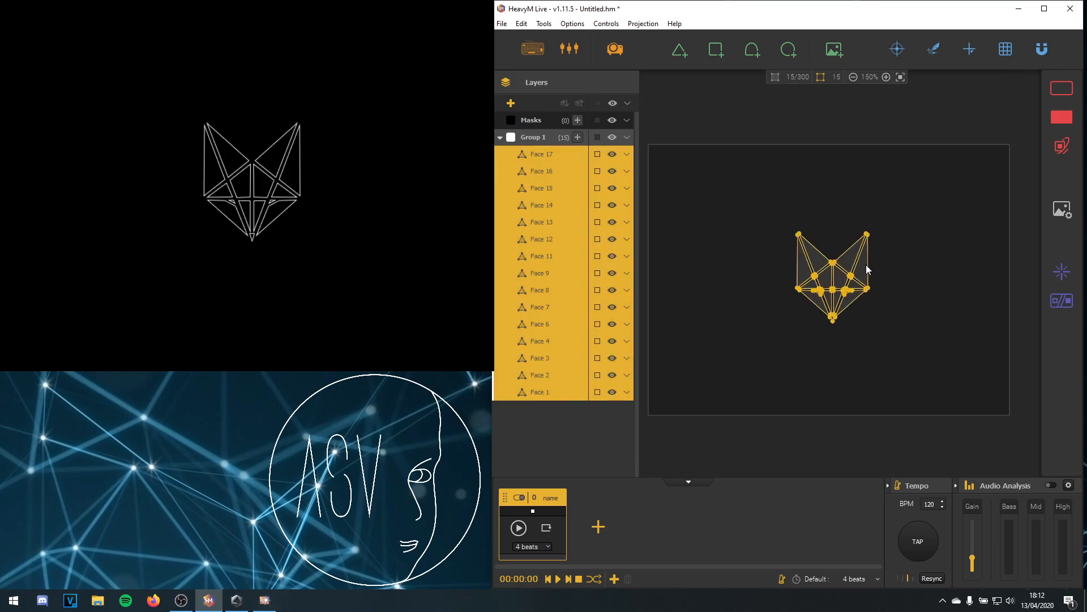
drag(866, 267, 898, 266)
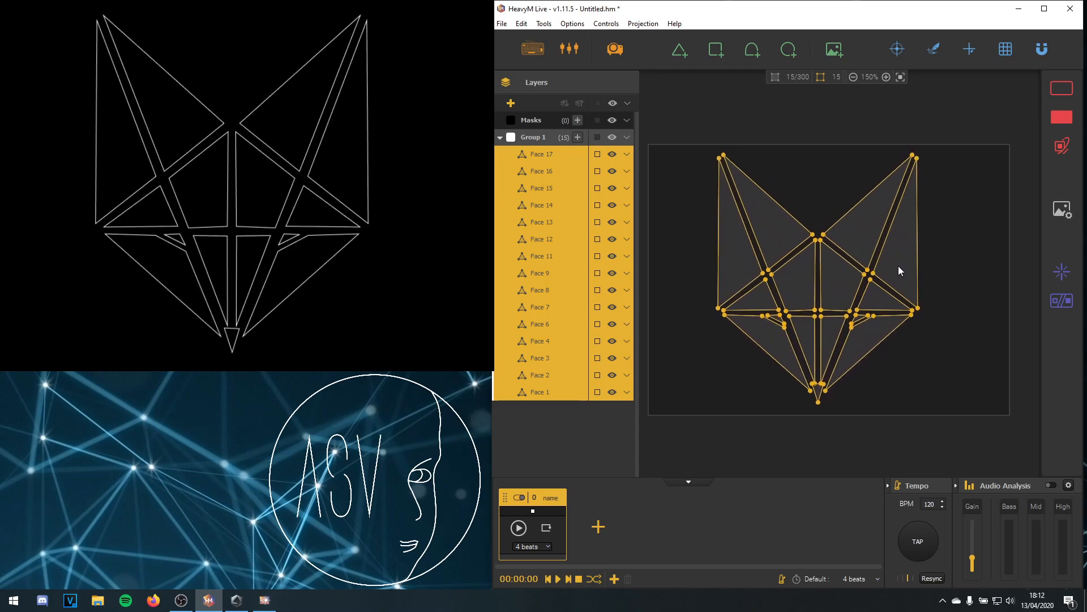
click(773, 97)
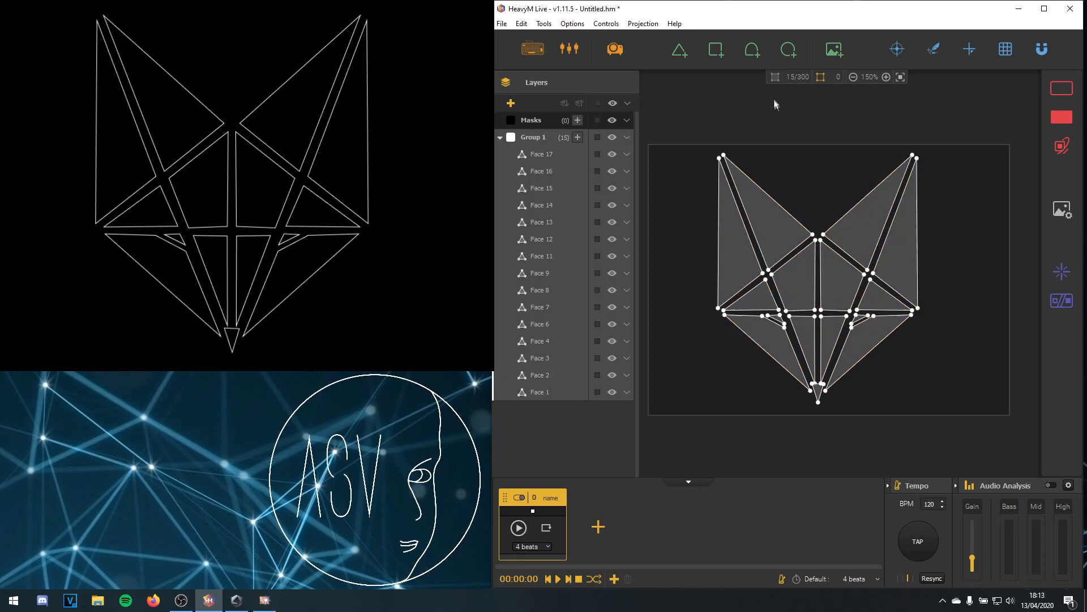
Step: Move both eye triangles and the nose triangle into a new group
click(775, 321)
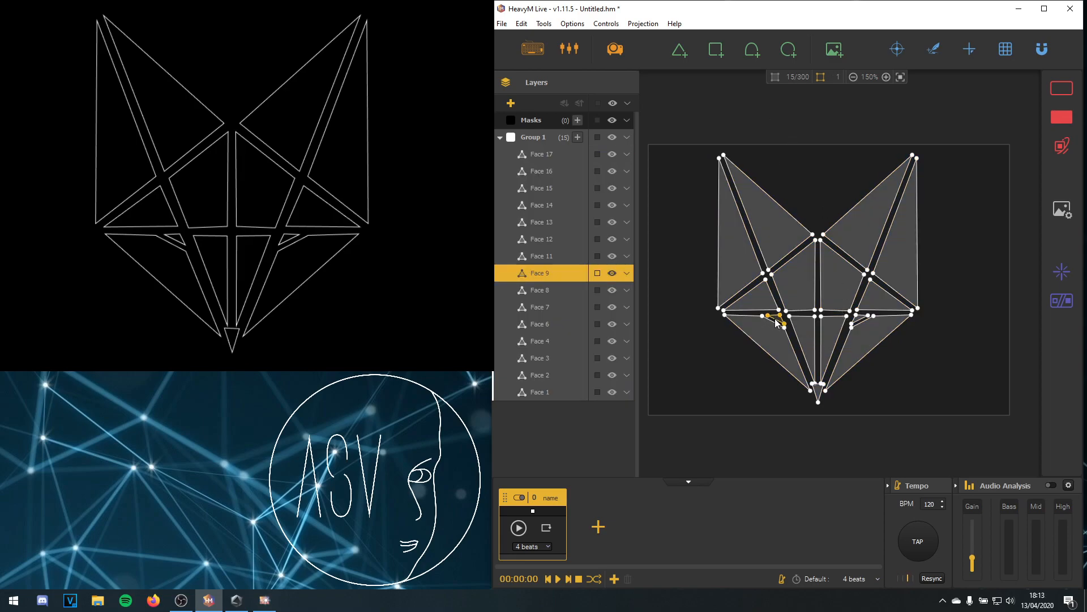
shift+click(862, 323)
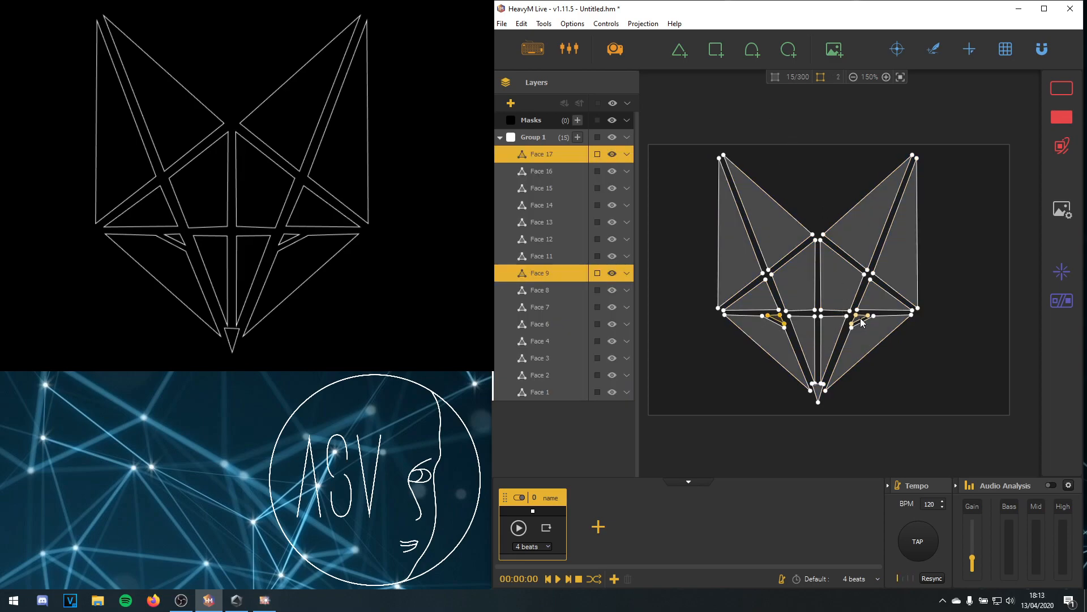
shift+click(819, 395)
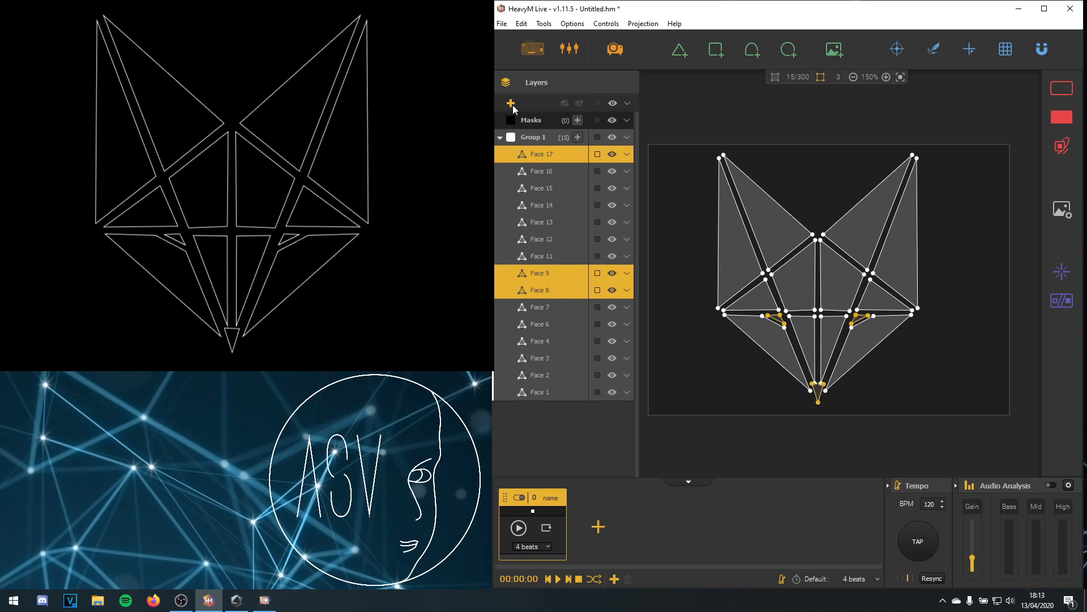
click(511, 104)
Step: Collapse Group 1 and Group 2 in the layer list and lock both groups
click(500, 137)
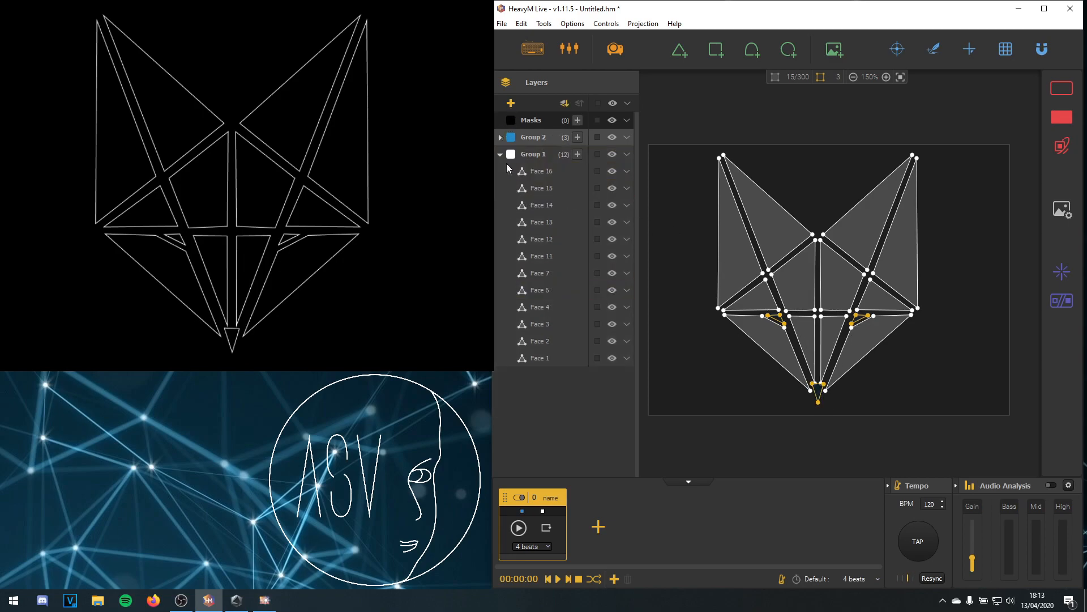
click(501, 154)
click(598, 137)
click(598, 154)
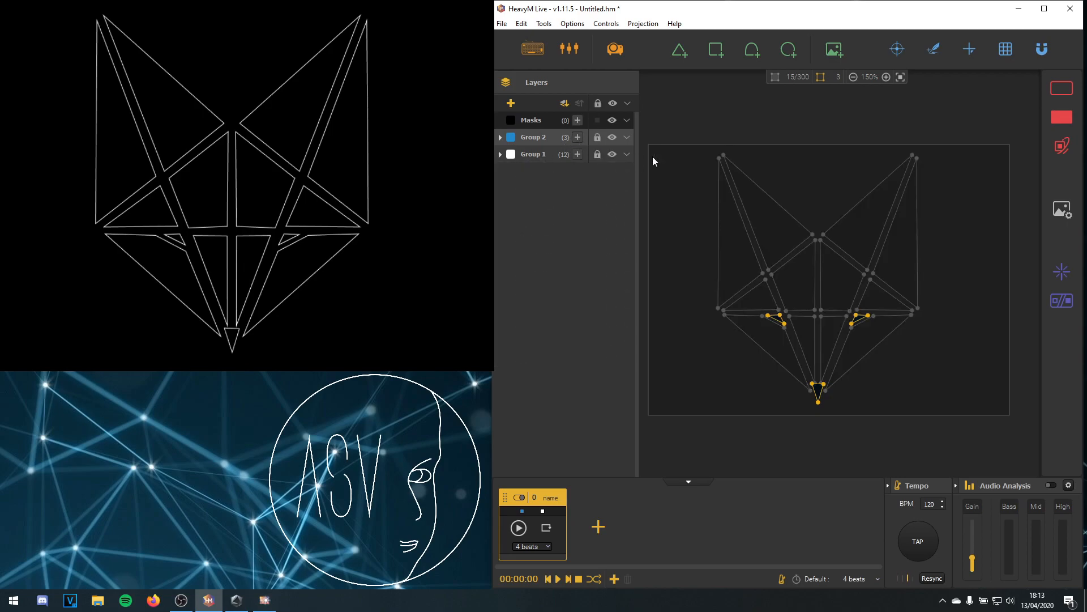
Step: Turn off the border outline effect for Group 2
click(1063, 92)
click(909, 103)
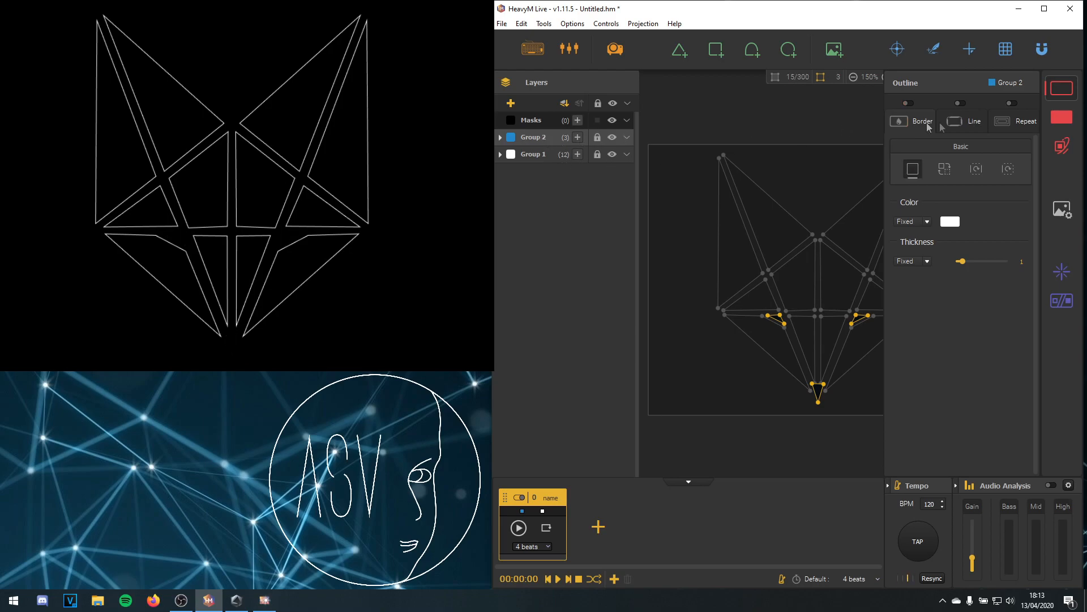
click(909, 104)
click(909, 103)
Step: Enable the plain color filling for Group 2 and set its color mode to Tempo
click(1058, 118)
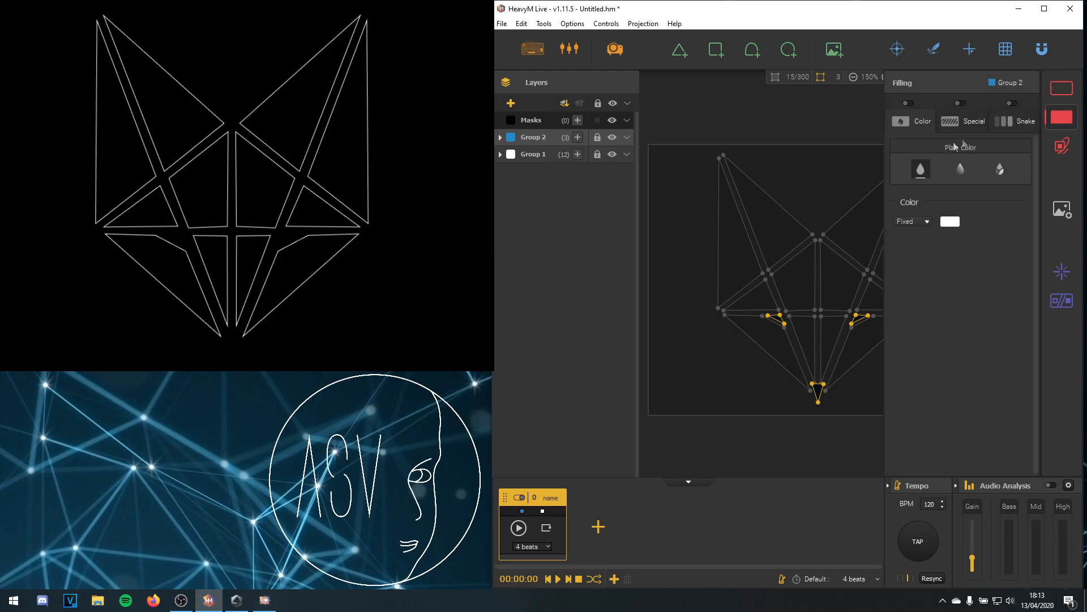
click(909, 103)
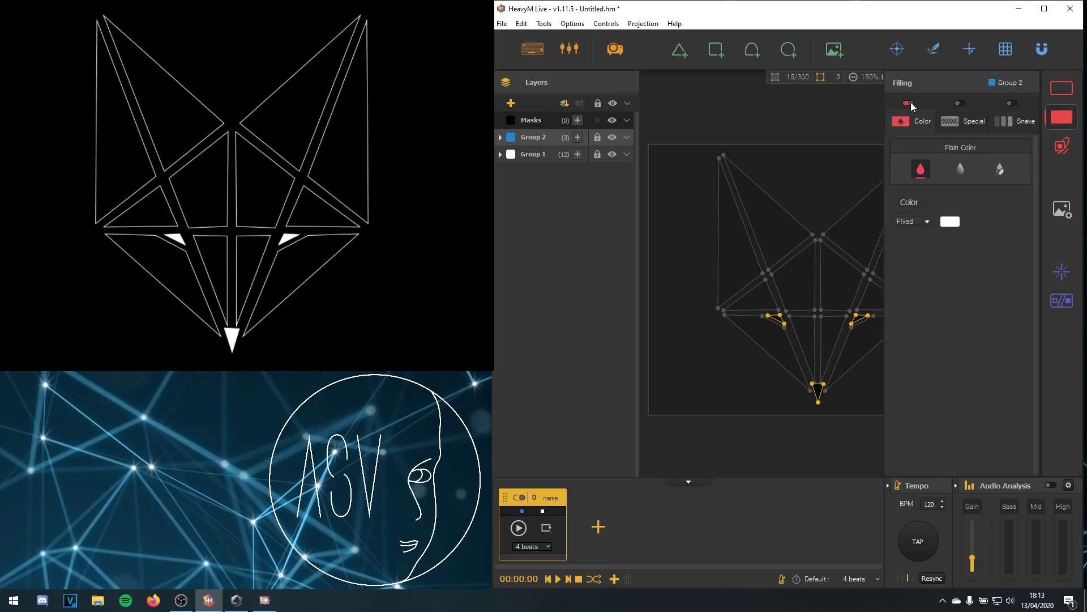
click(928, 222)
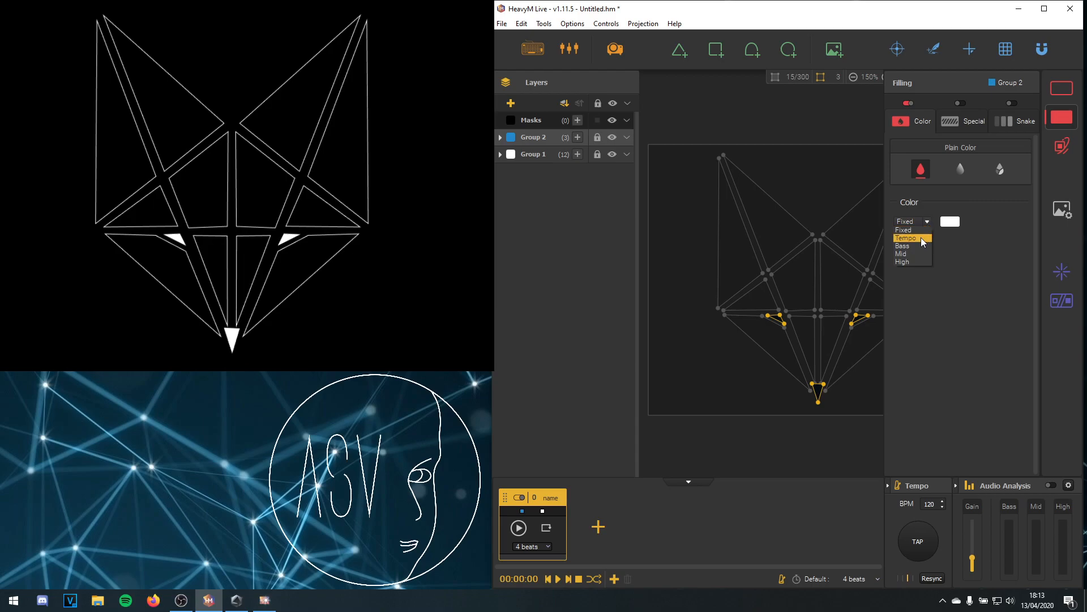
click(922, 238)
Step: Set the Group 2 tempo fill colors to blue and red, and deselect the faces
click(949, 221)
click(818, 289)
click(1019, 222)
click(821, 305)
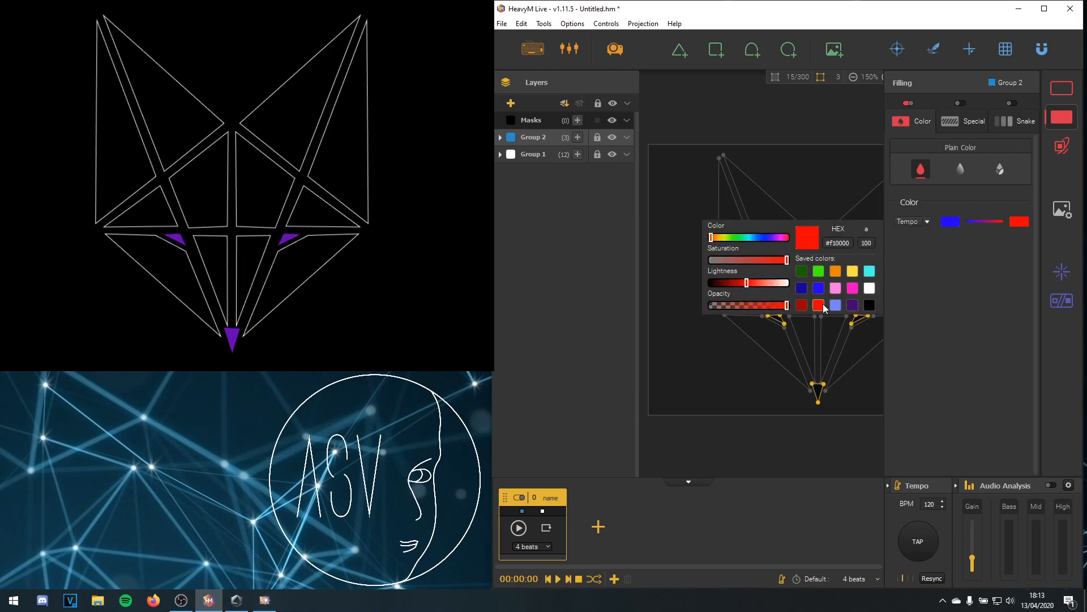
click(953, 277)
click(788, 139)
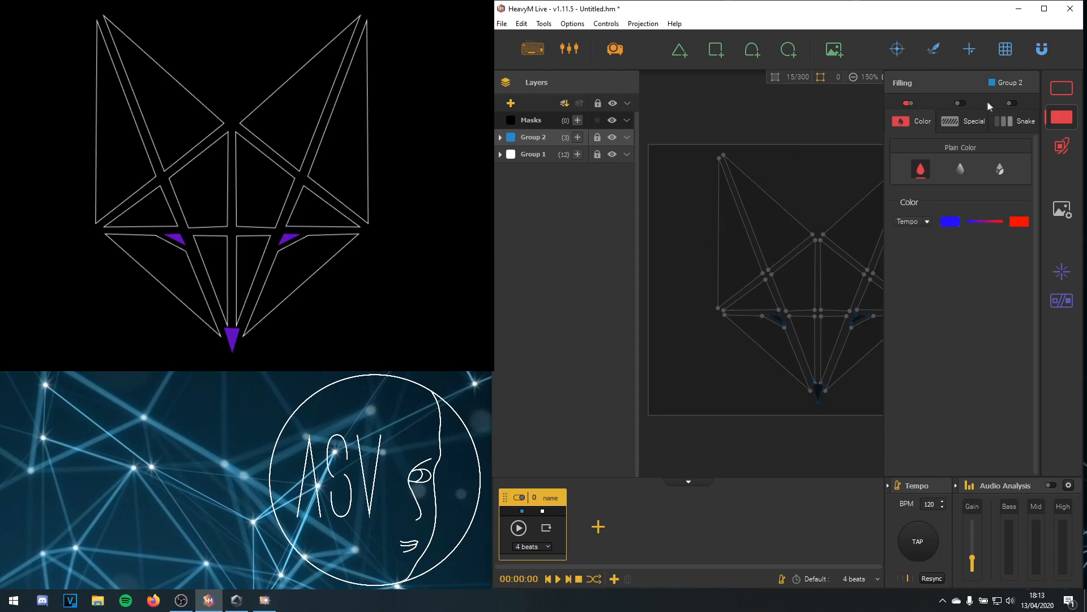
Step: Enable the Structure transformation effect for Group 1
click(1062, 117)
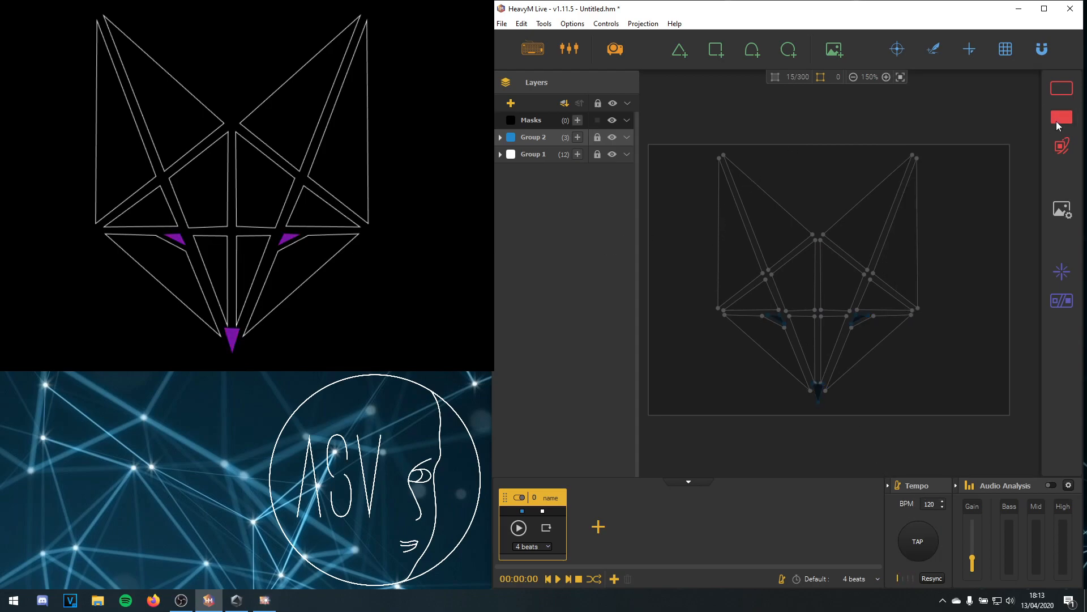
click(527, 154)
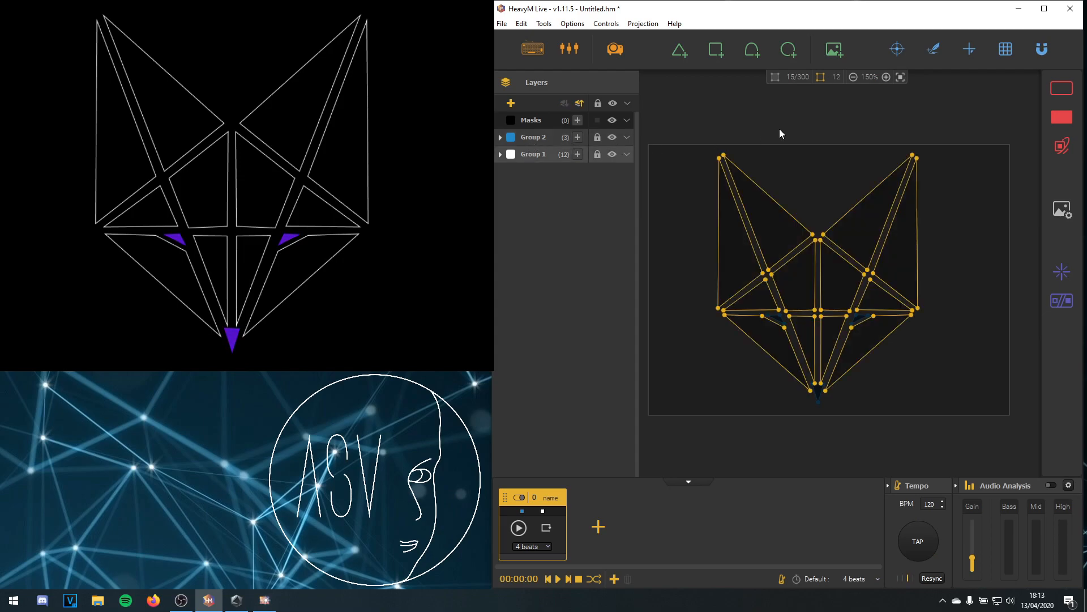
click(1062, 146)
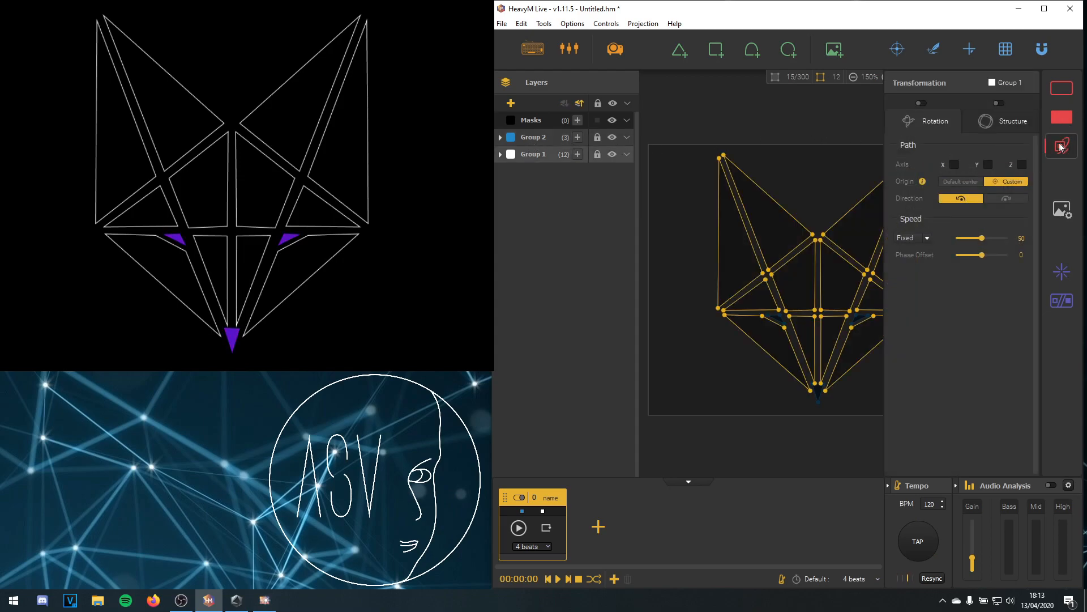
click(998, 103)
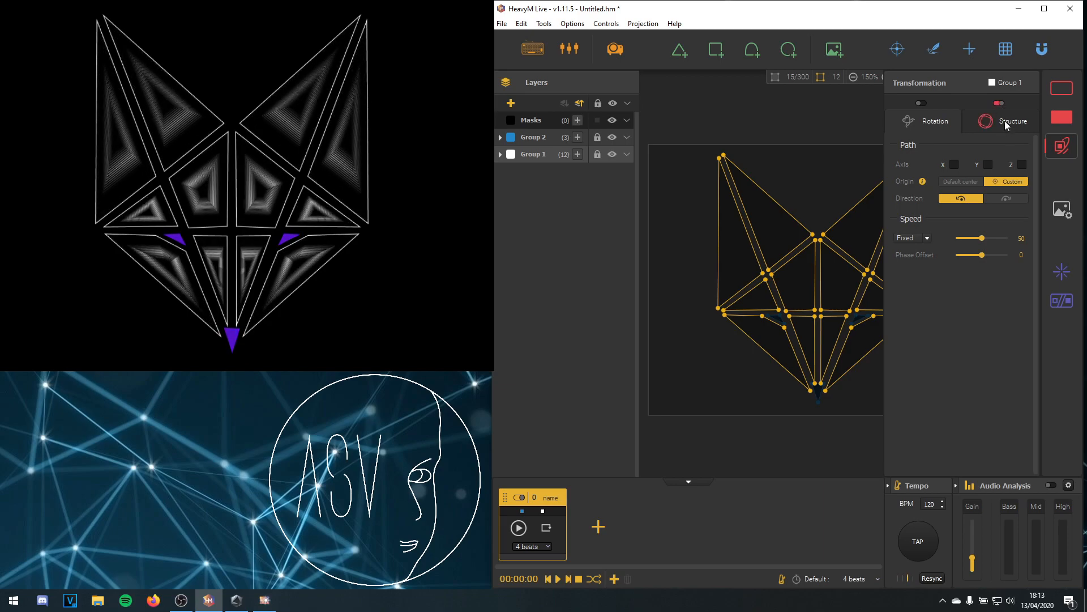
click(1063, 149)
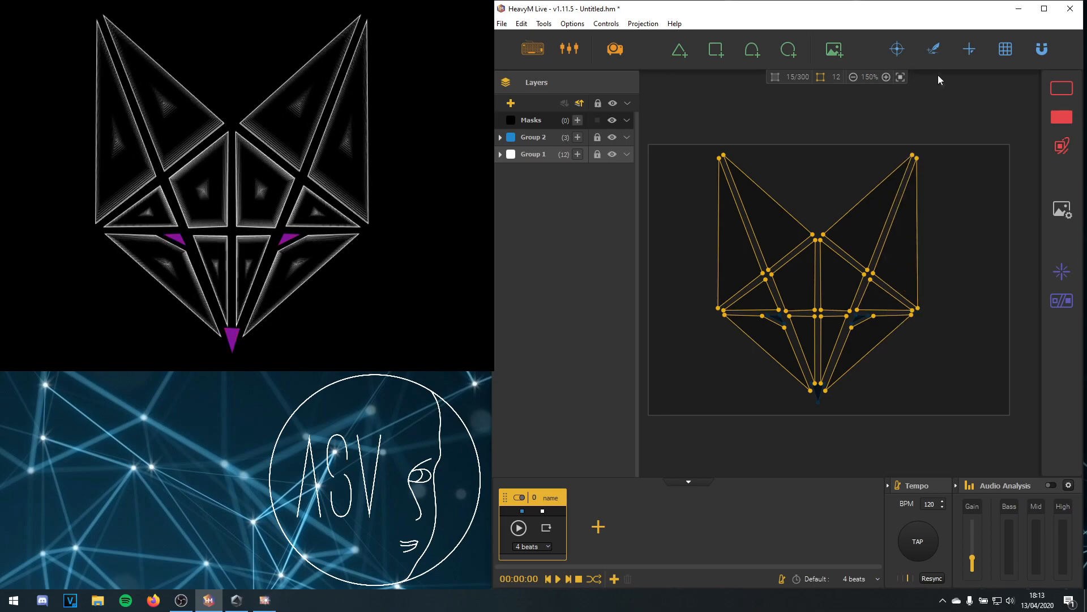
Step: Select all faces of both groups and move their center points together onto the nose face
drag(688, 111, 951, 437)
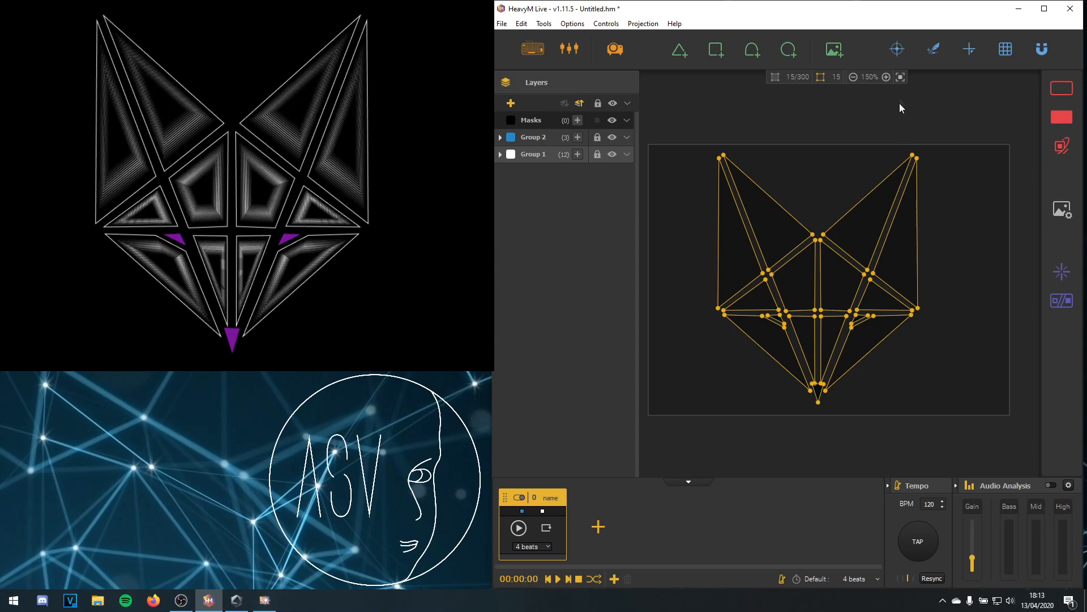
click(897, 49)
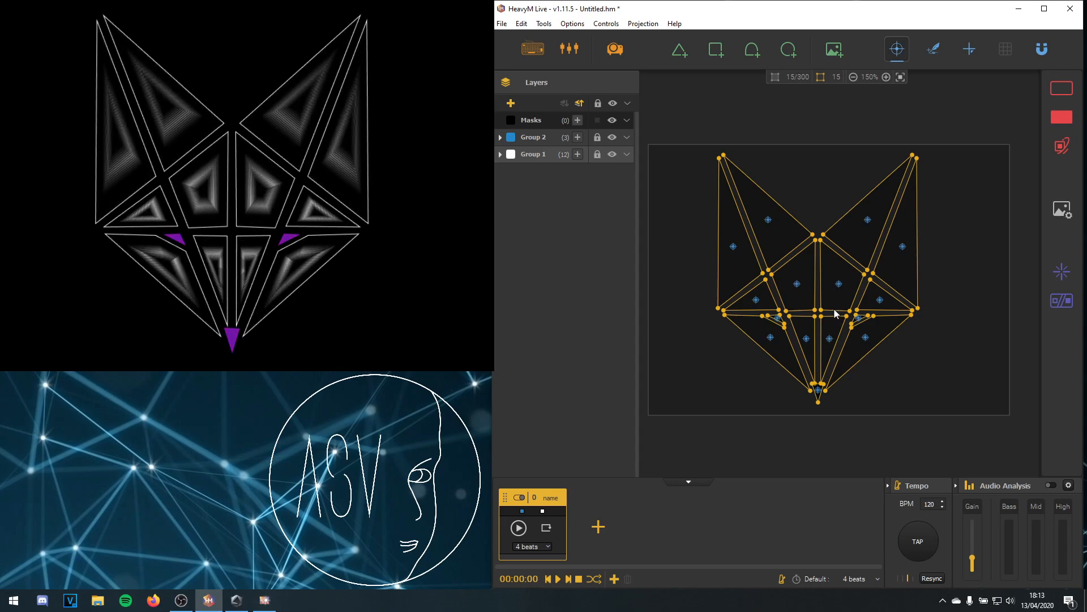
drag(838, 284, 819, 388)
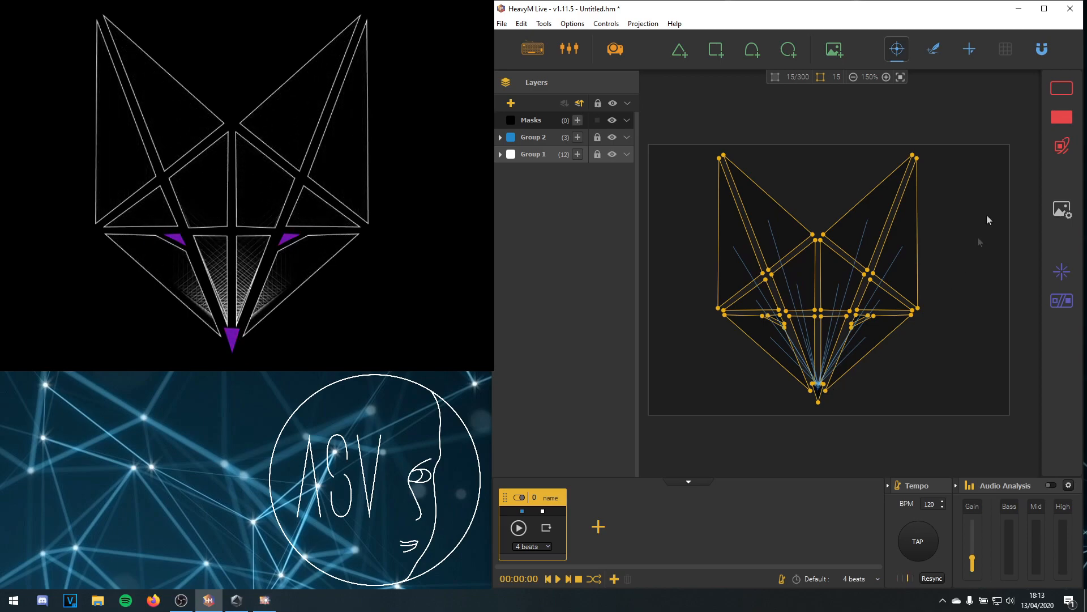
Step: Turn off the border outline for Group 1 and set its Structure effect thickness to 6
click(1062, 89)
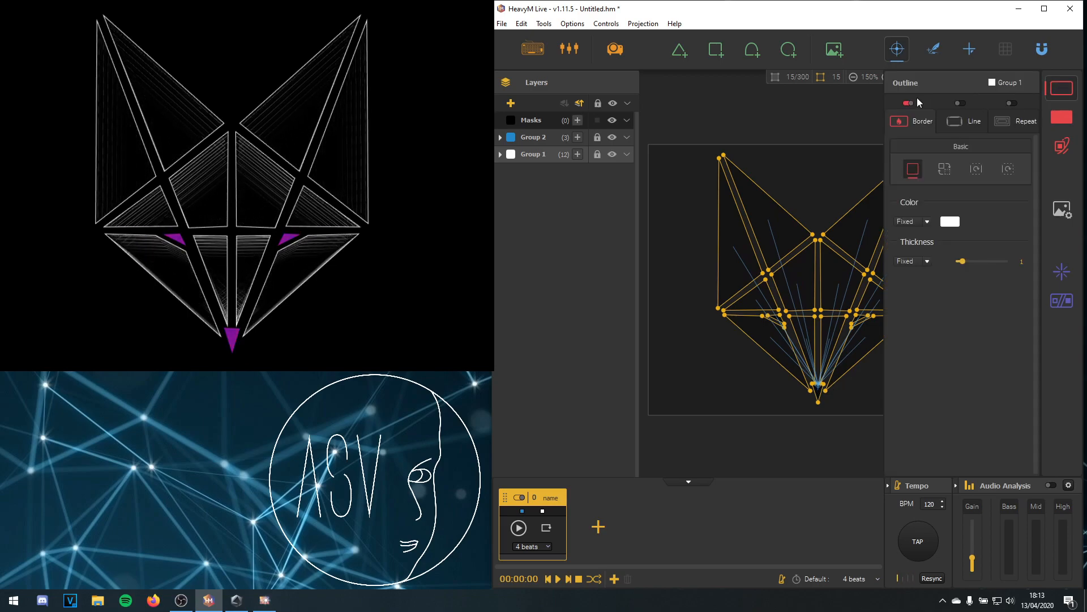
click(1061, 147)
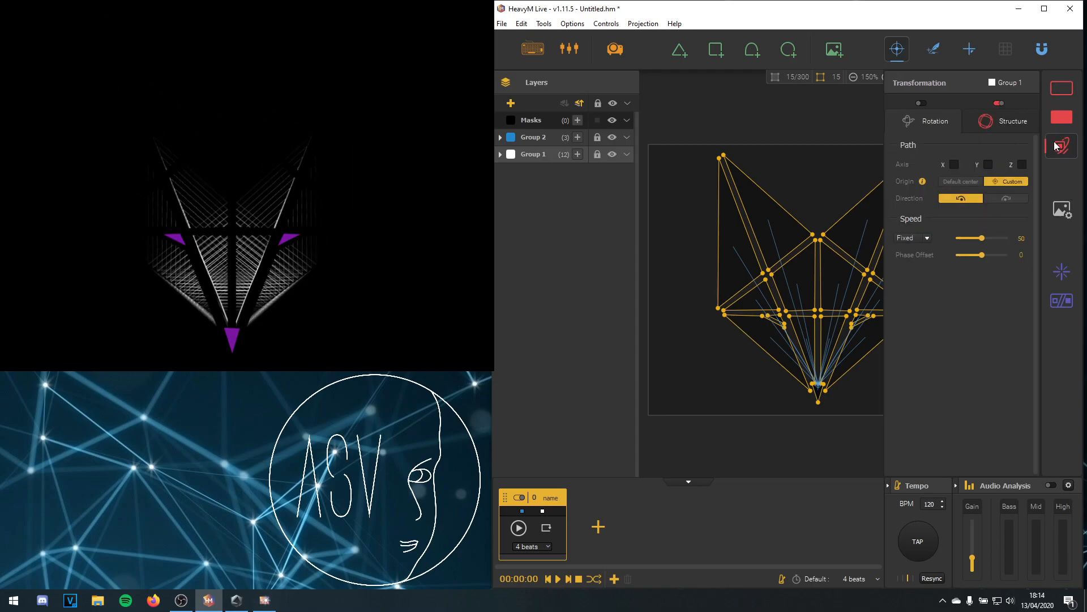
click(1062, 118)
click(1062, 146)
click(1010, 122)
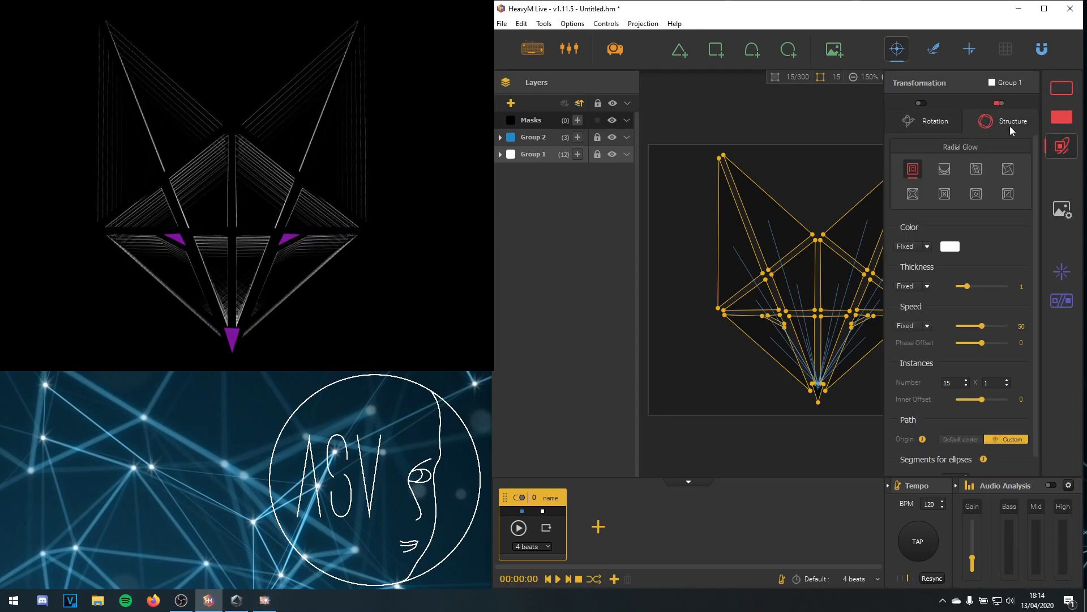
drag(967, 287, 1016, 289)
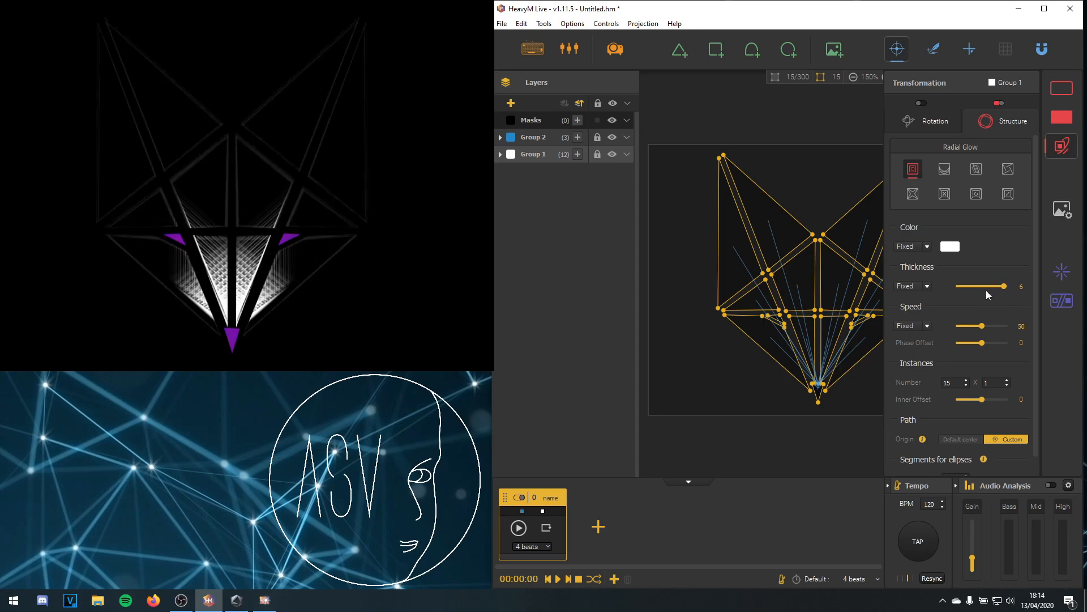
Step: Try positive and negative phase offsets for Group 1's Structure effect and settle on 0.22
drag(983, 343, 989, 343)
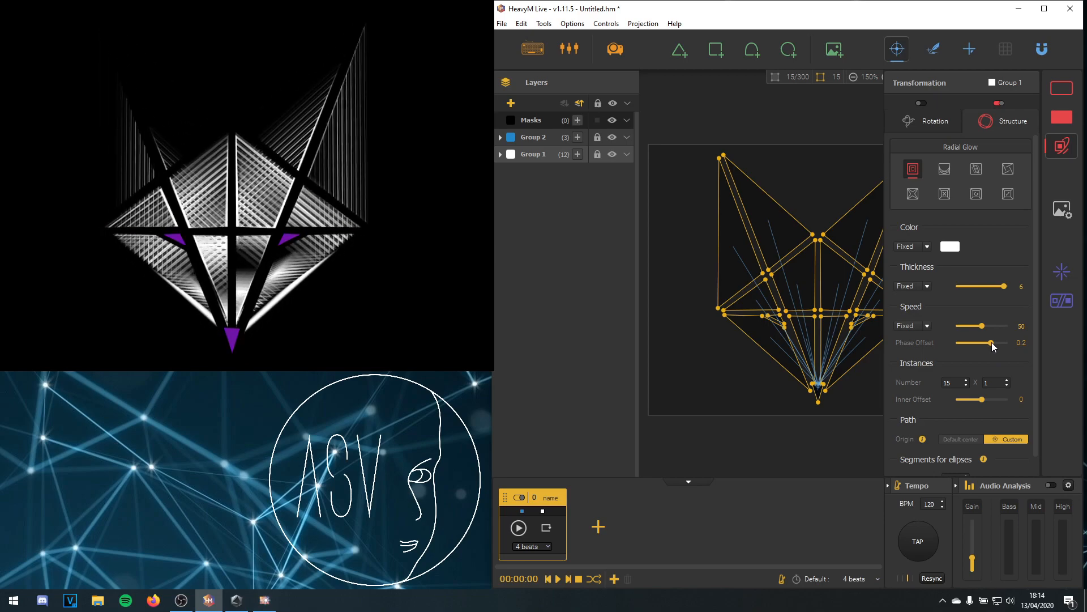
drag(992, 347, 960, 352)
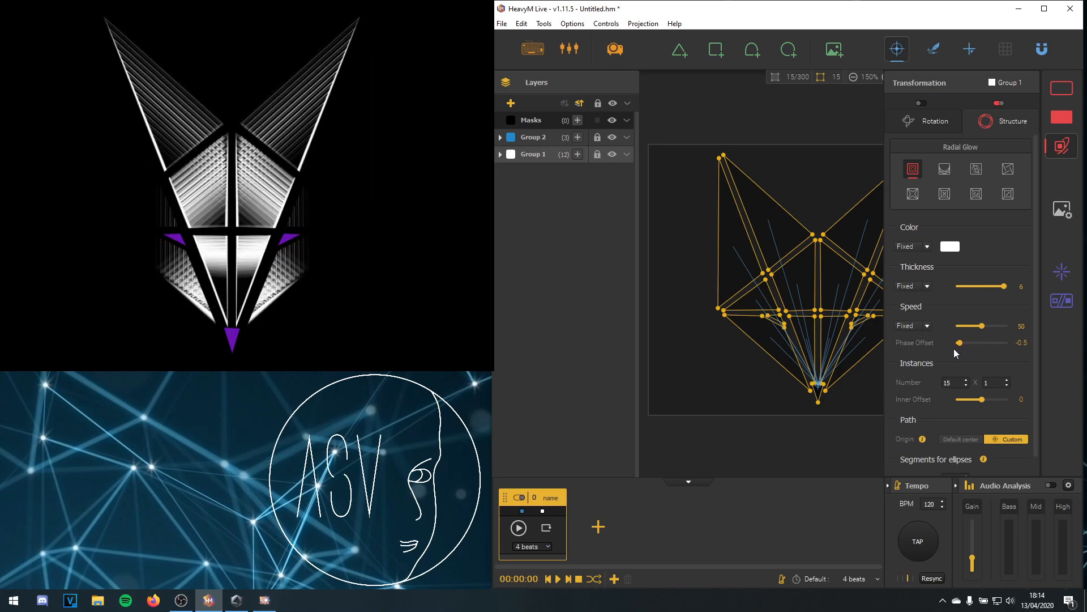
drag(949, 349, 978, 351)
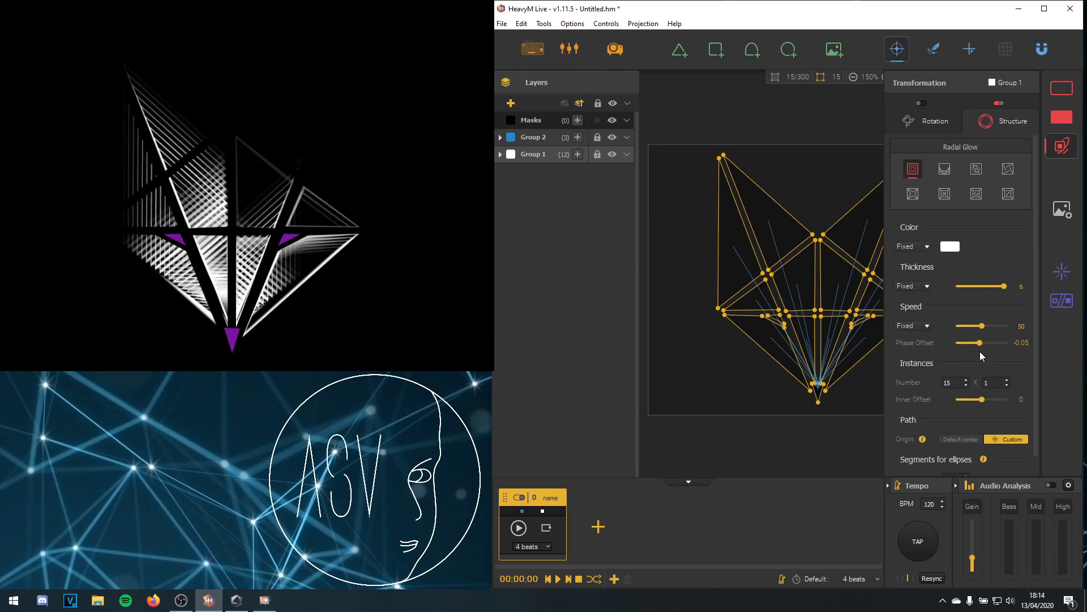
drag(983, 347, 986, 344)
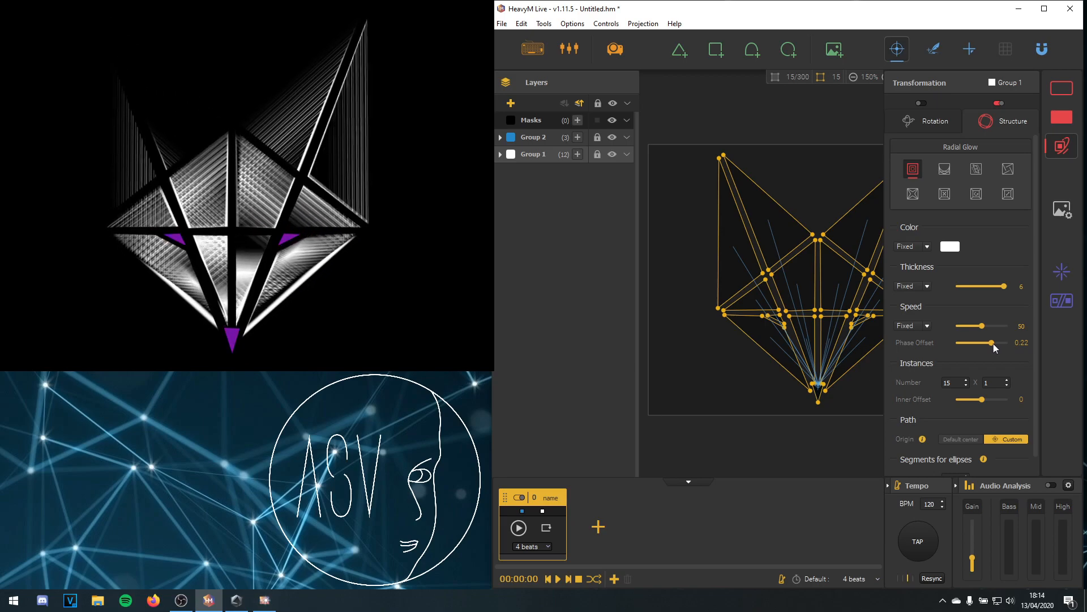
Step: Set Group 1's Structure color mode to Tempo, with red as the first color and blue as the second
click(927, 247)
click(920, 268)
click(920, 250)
click(919, 264)
click(950, 247)
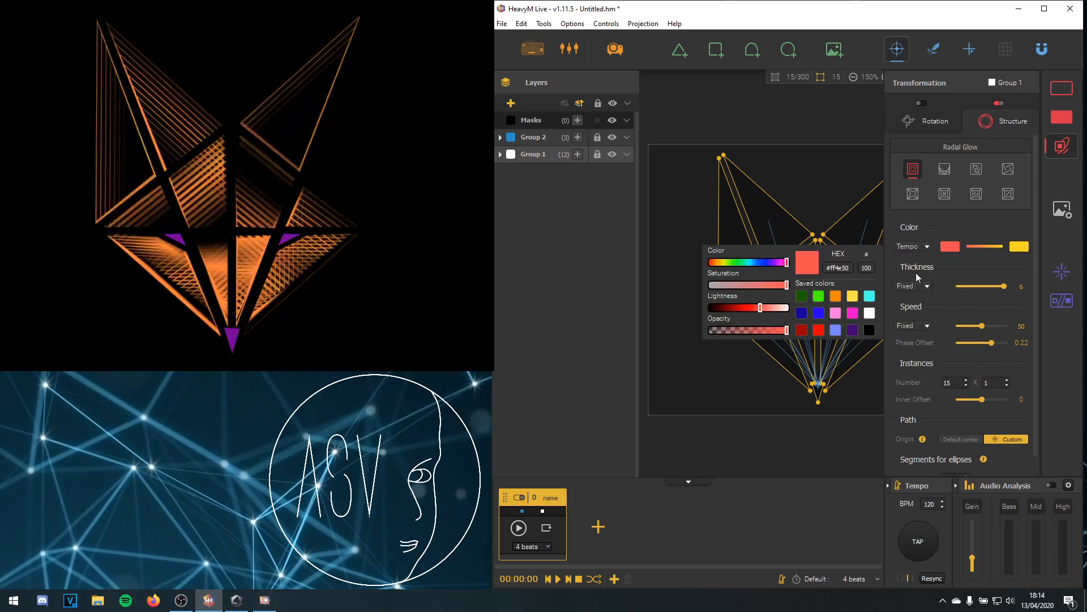
click(818, 330)
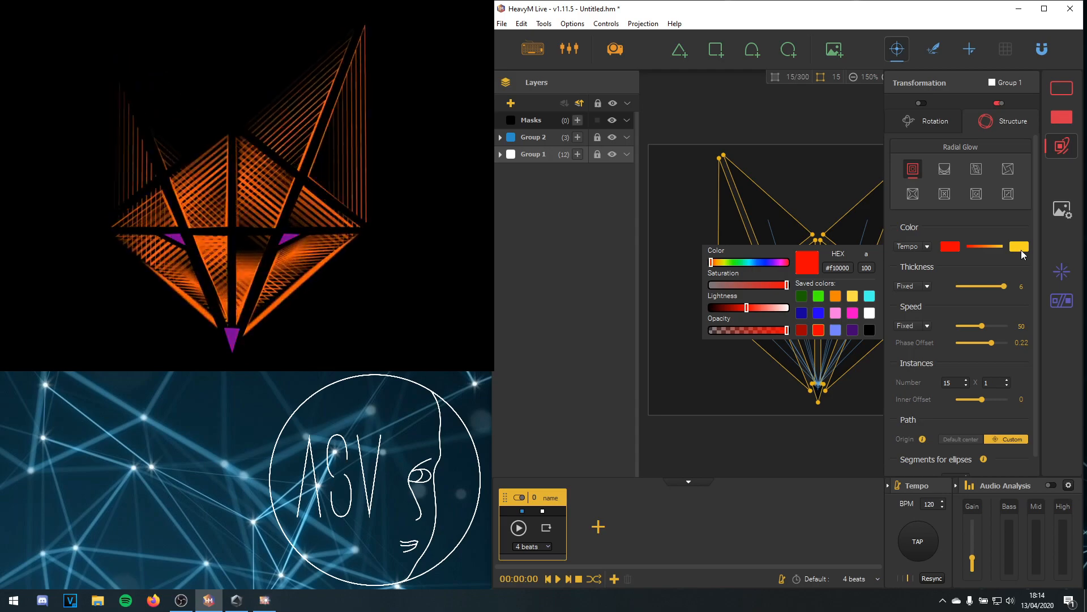
click(1020, 249)
click(819, 312)
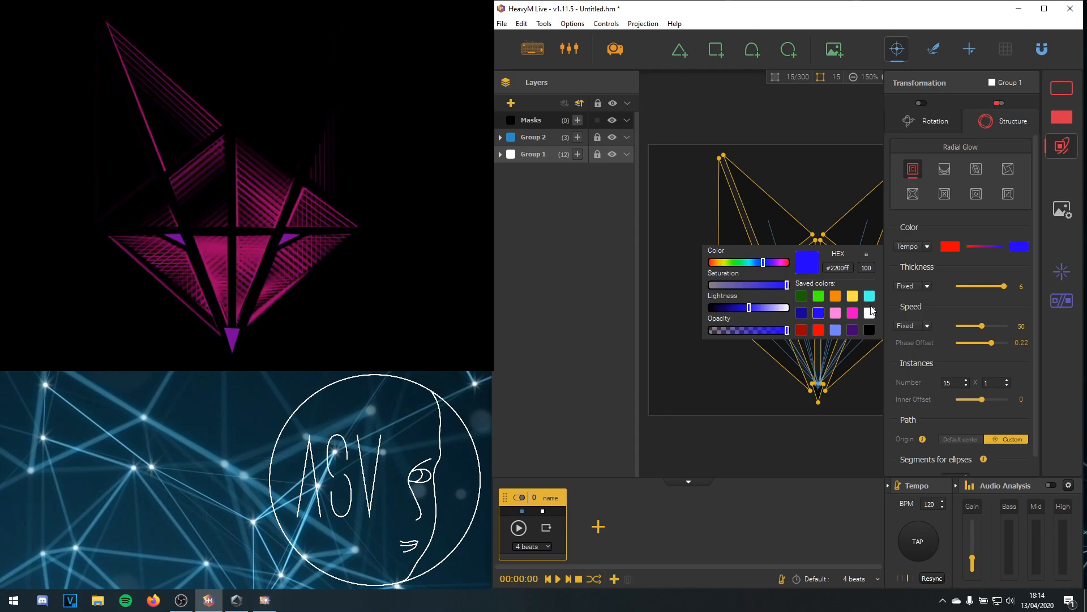
click(702, 19)
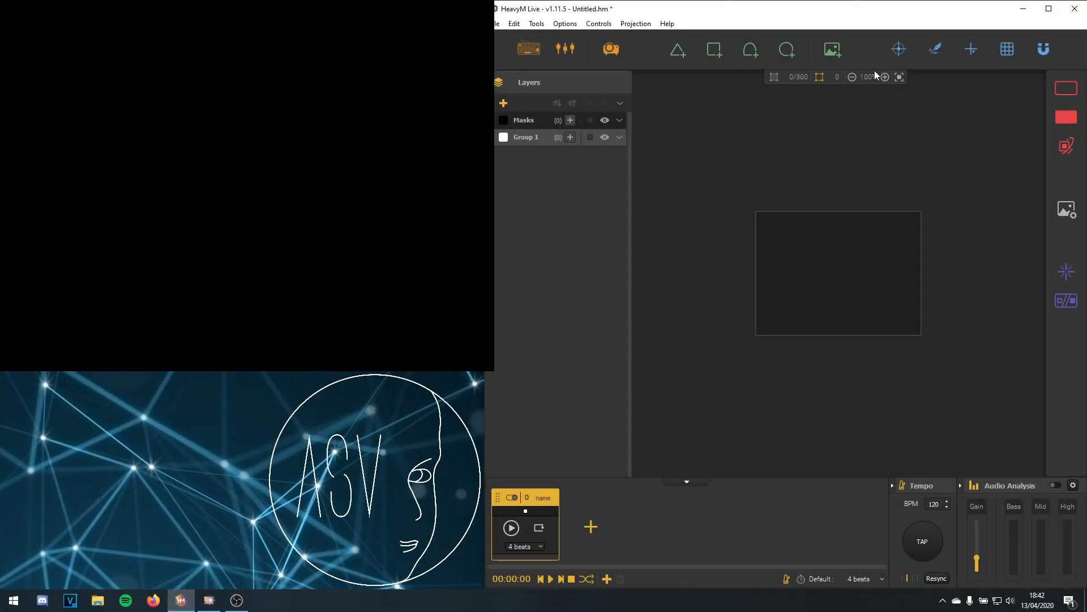
Step: Add a triangle face and a square face to the empty Group 1, placing them side by side in the canvas
click(676, 50)
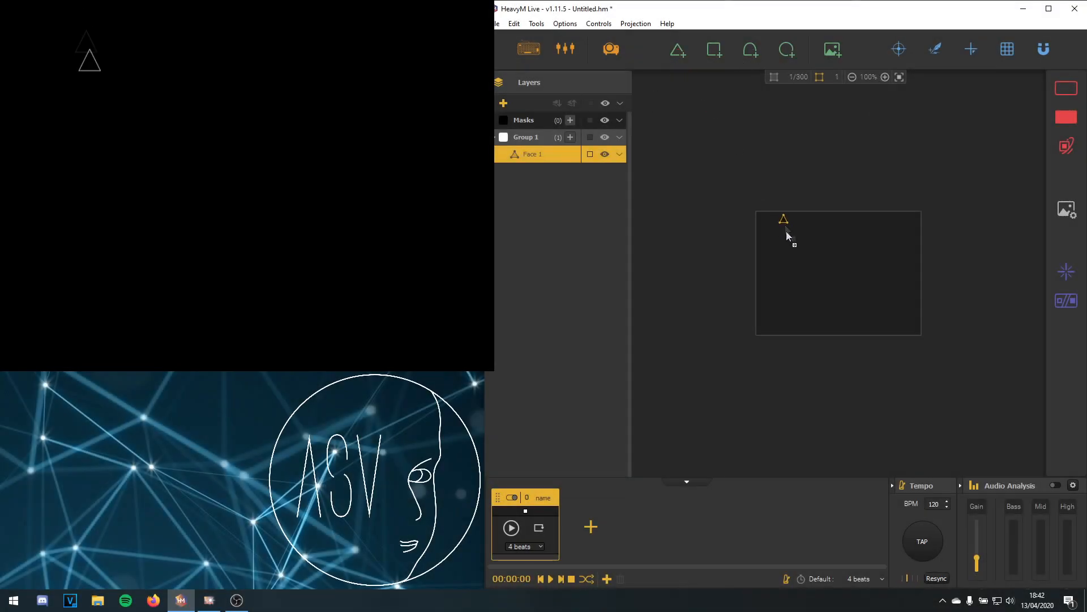
click(713, 50)
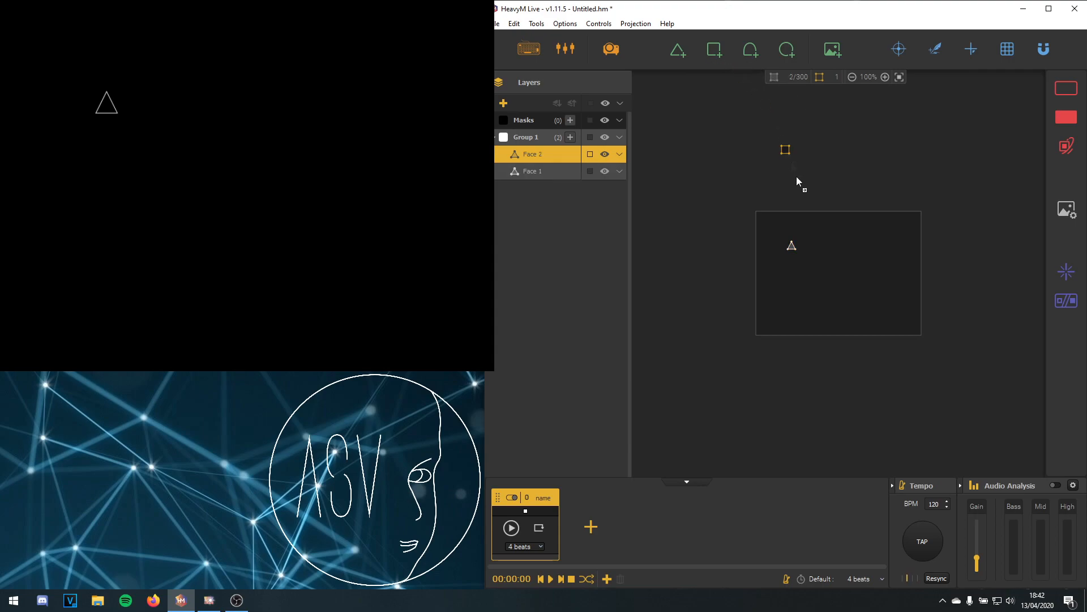
click(821, 245)
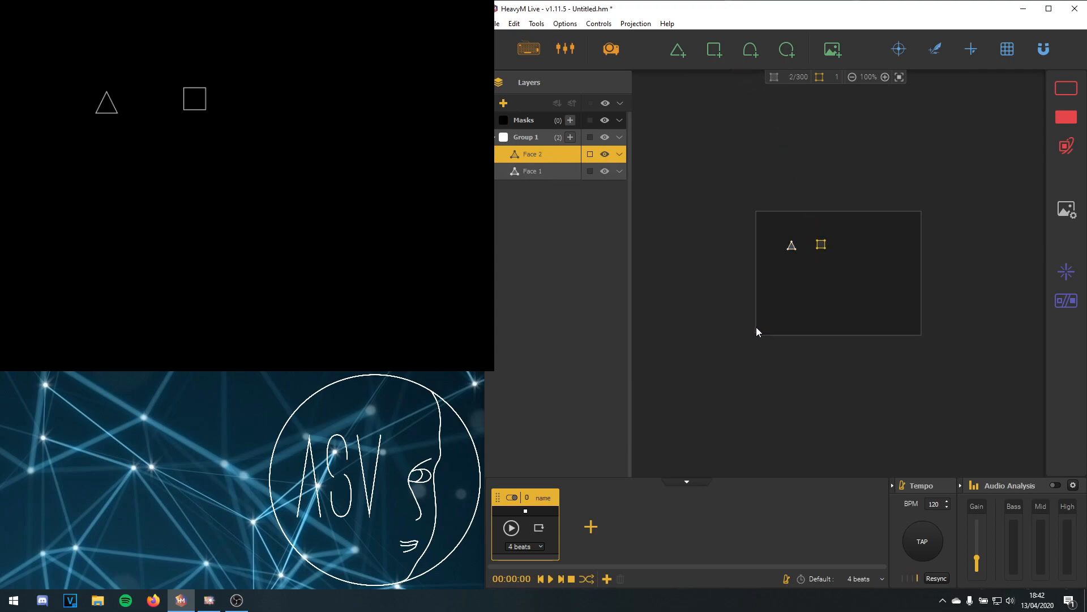
Step: Add a second triangle face below the first one and reposition it close to the triangle and square
click(676, 51)
click(790, 279)
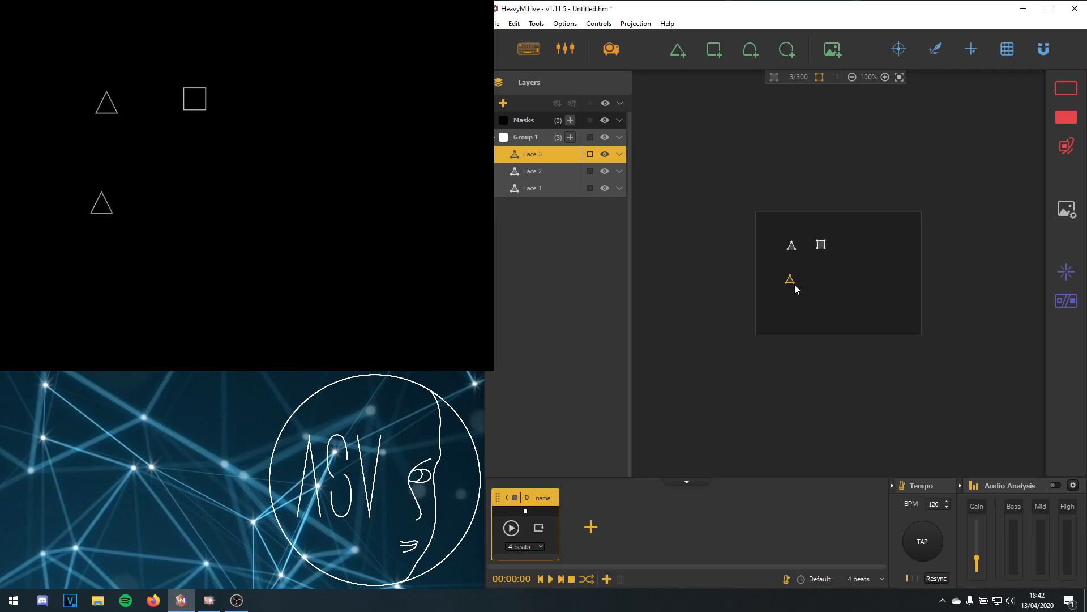
drag(796, 288, 793, 254)
click(796, 258)
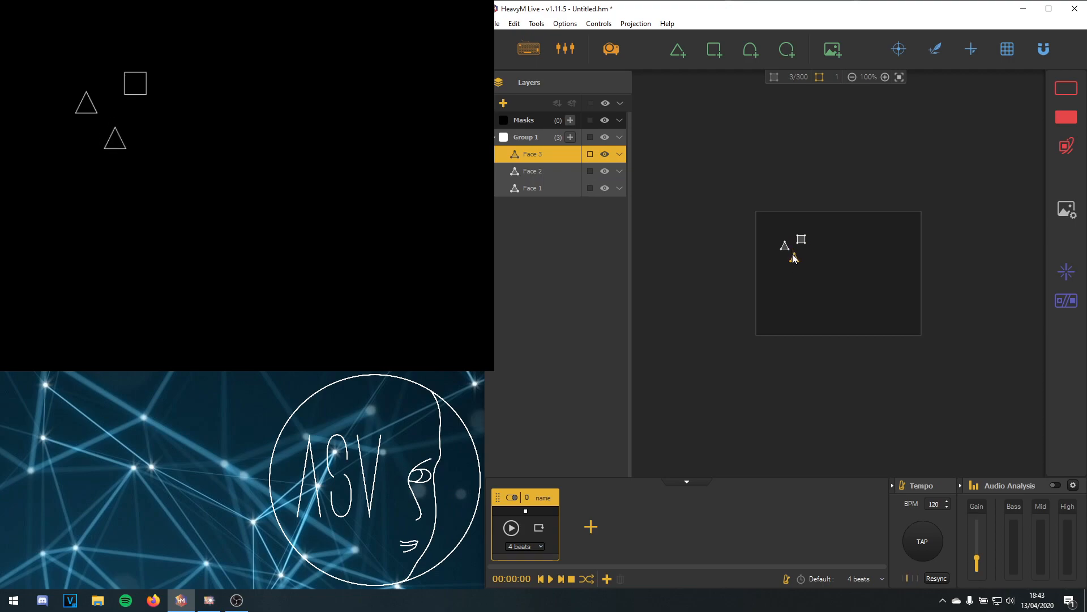
Step: Add a circle face near the canvas center and spread the faces farther apart
click(786, 49)
click(840, 254)
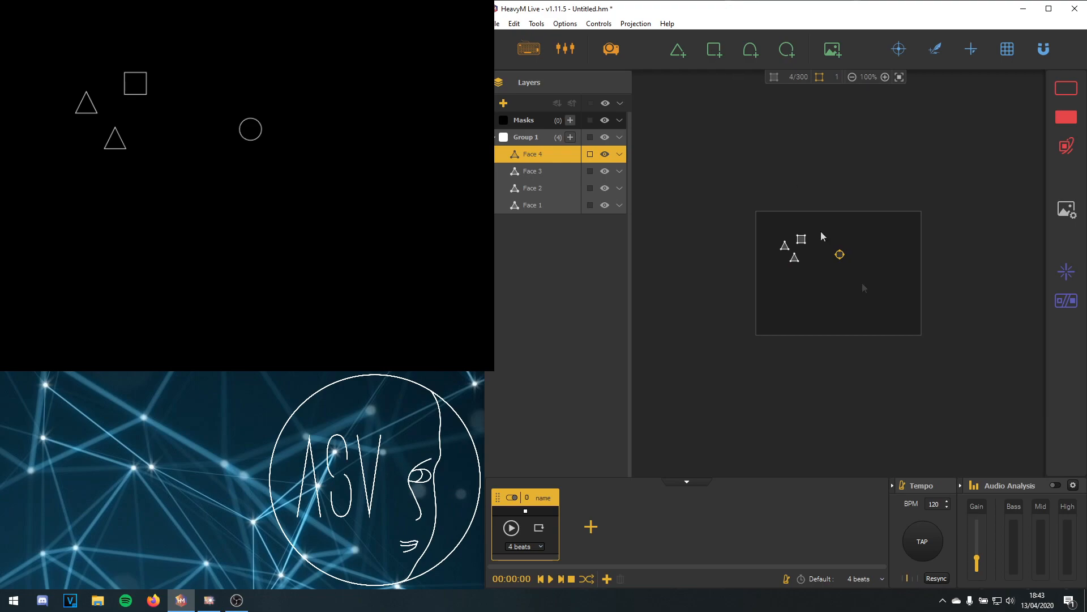
drag(795, 260, 841, 259)
click(821, 268)
Step: Select all four faces in Group 1 and delete them
drag(752, 181, 885, 329)
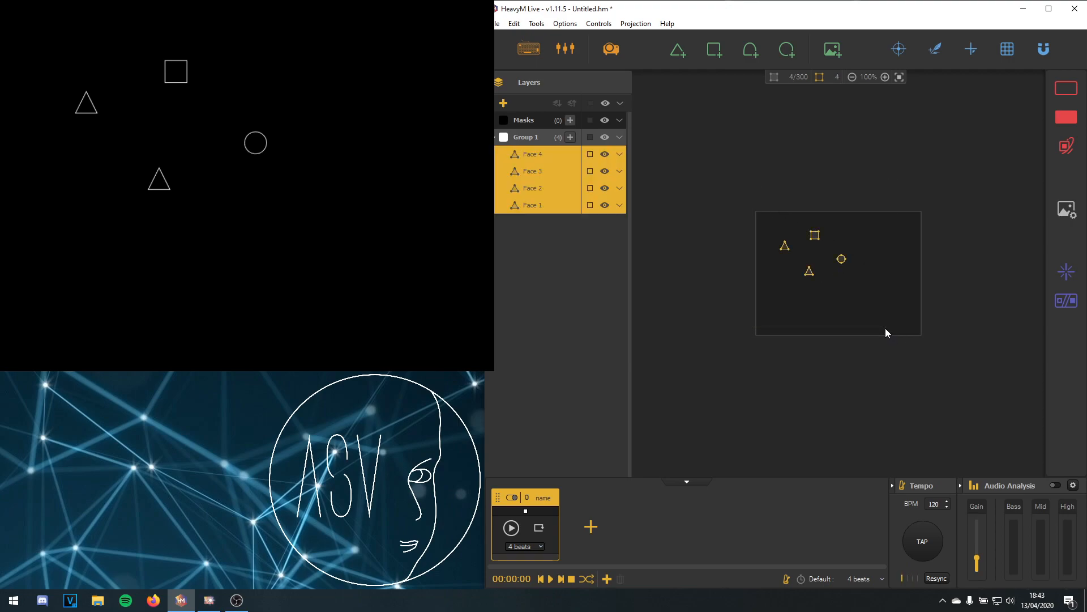
key(Delete)
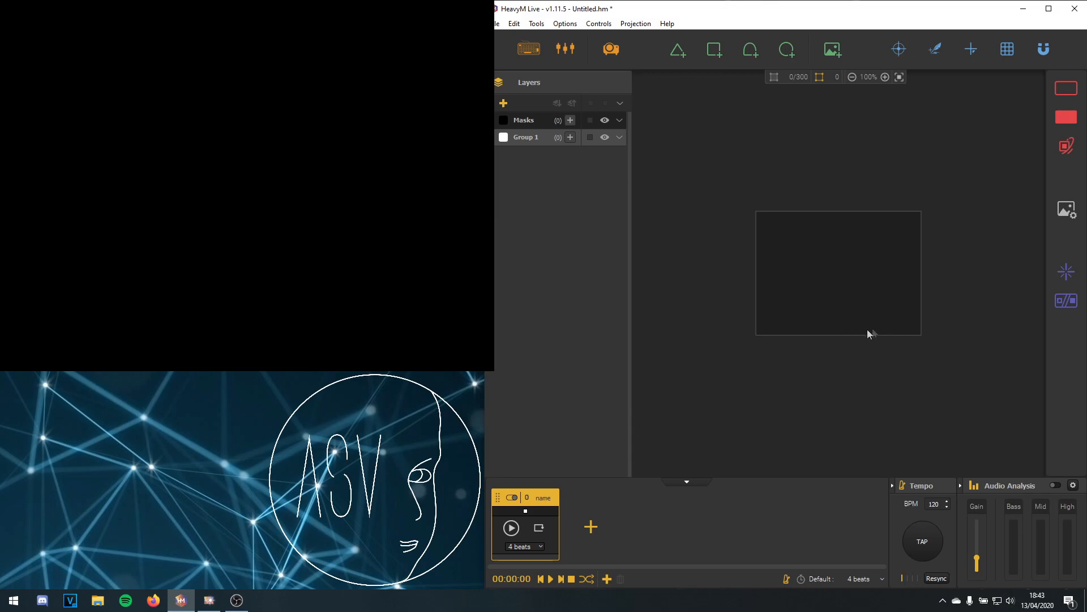